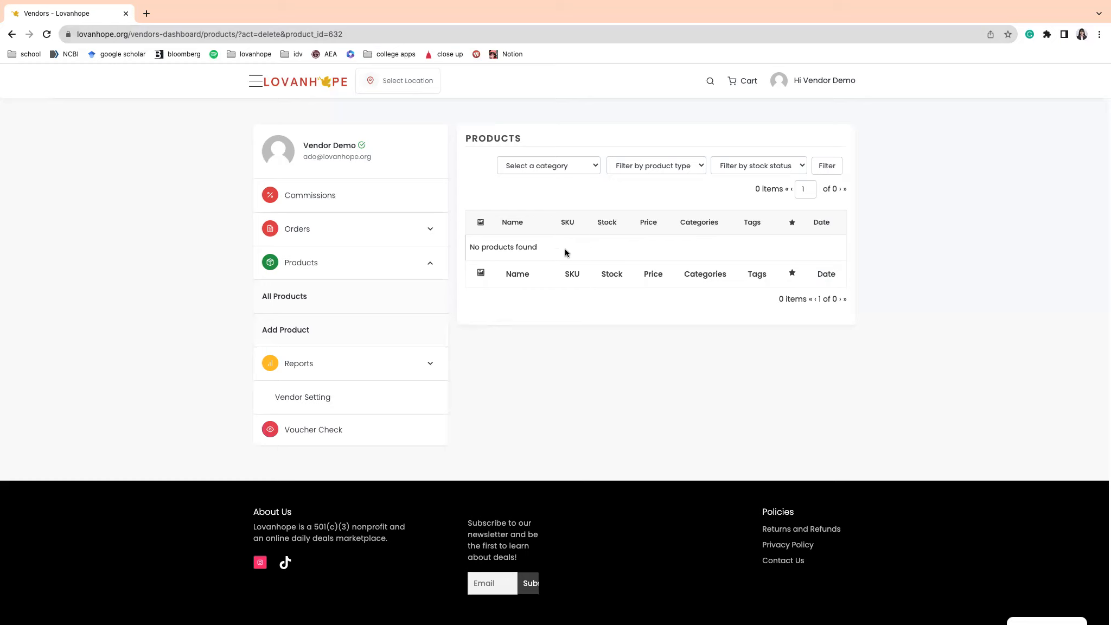
Open the vendor's WordPress admin via the Voucher Check page and start a new product titled "50% off boba drink"
click(318, 430)
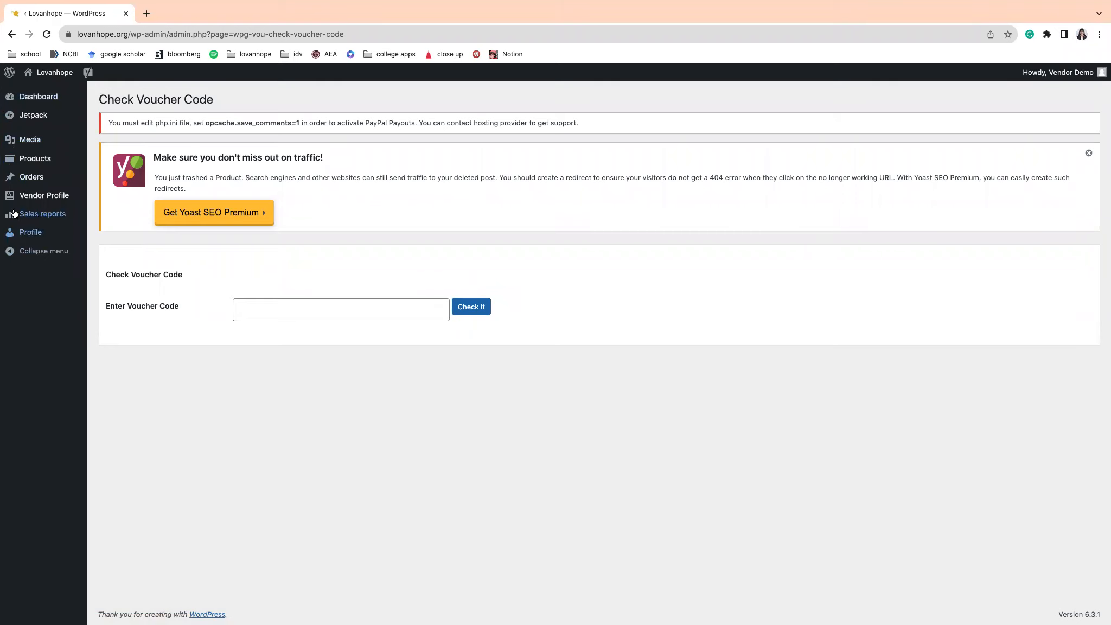
click(20, 162)
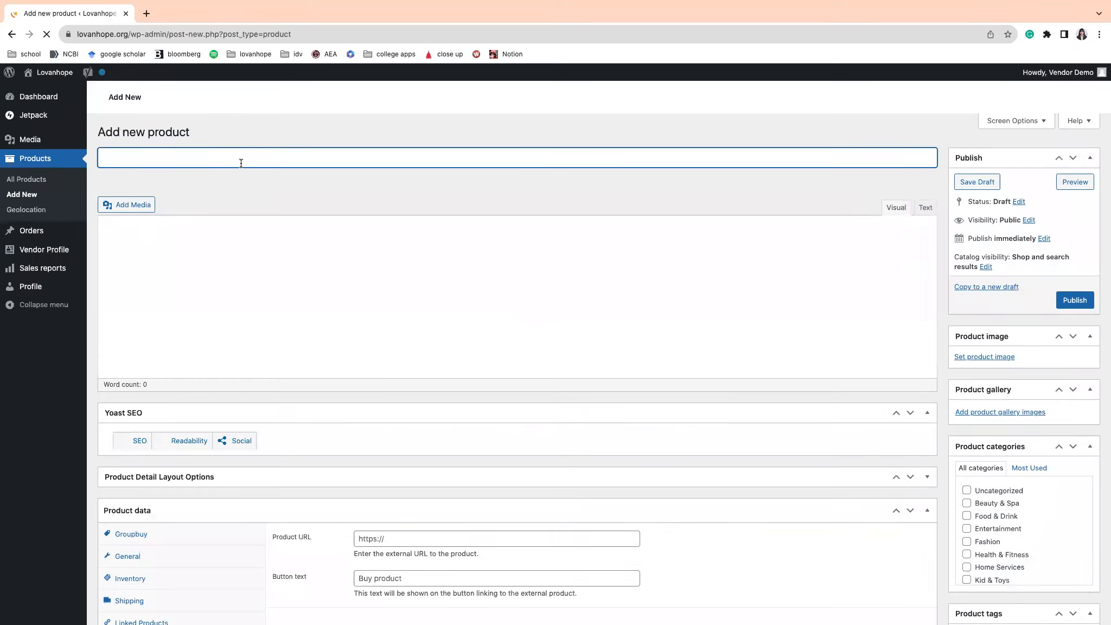
text(50)
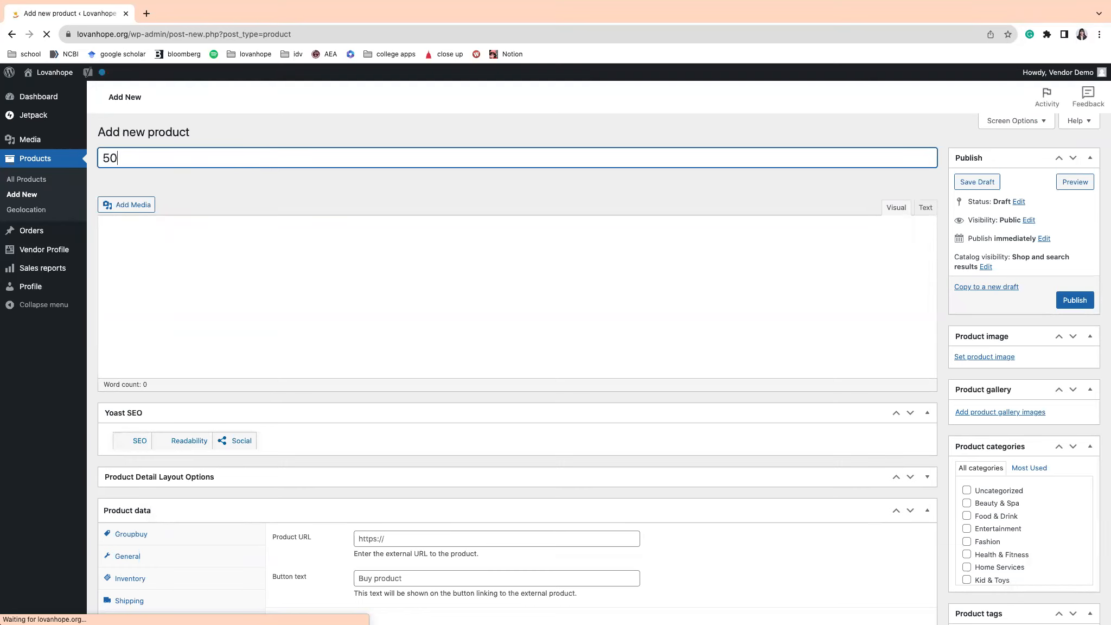
text(% off boba drink)
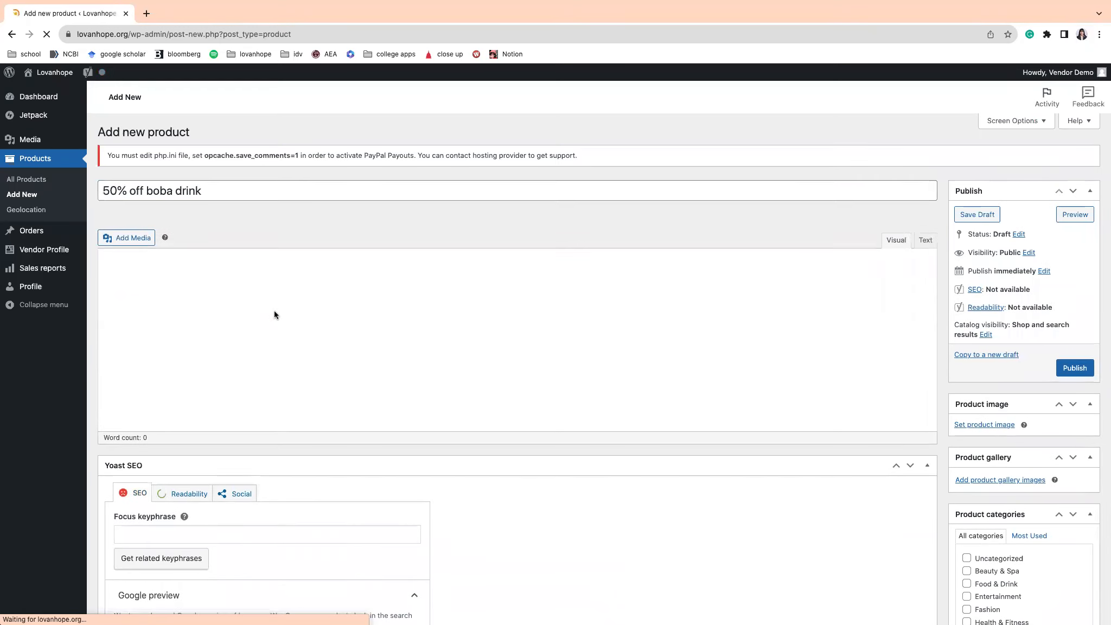
Write the product description "This is a yummy drink."
scroll(273, 310, down, 1)
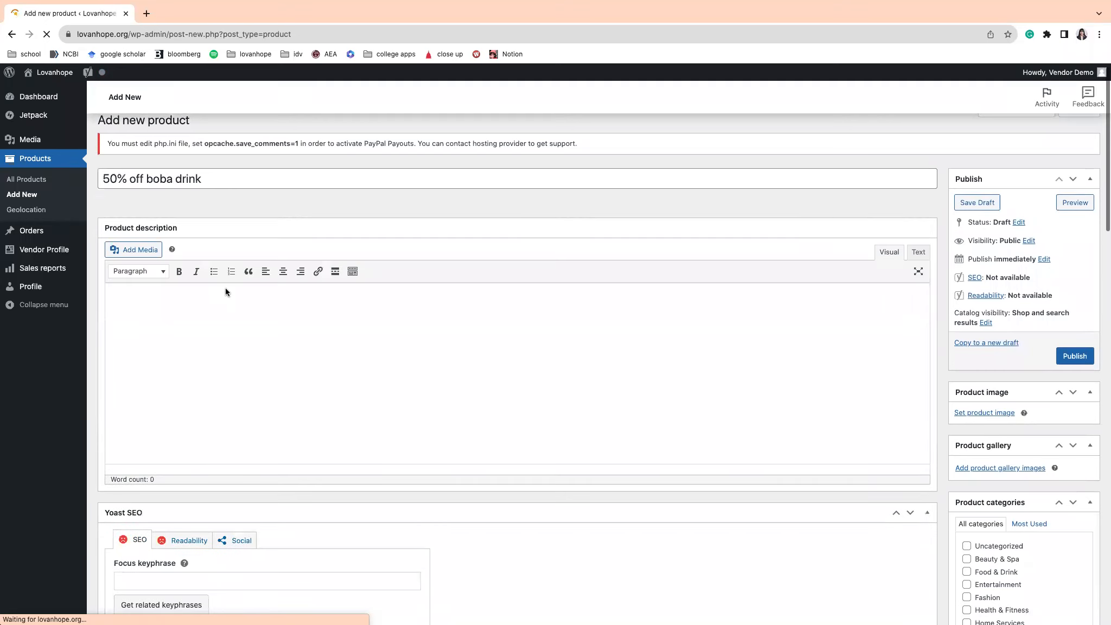
scroll(225, 288, down, 20)
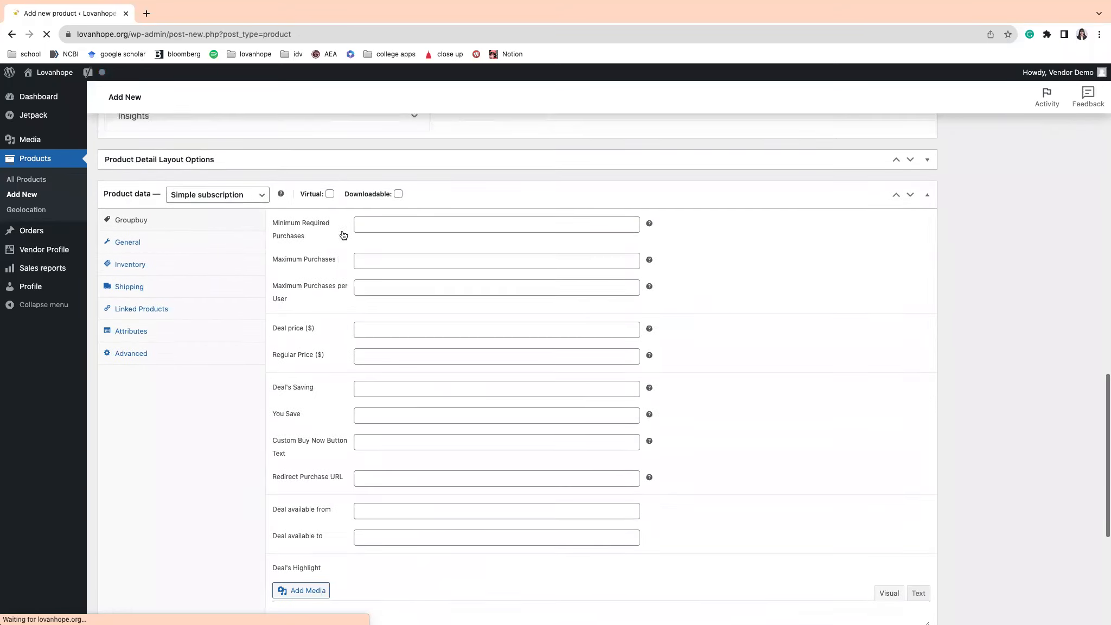
scroll(343, 244, up, 15)
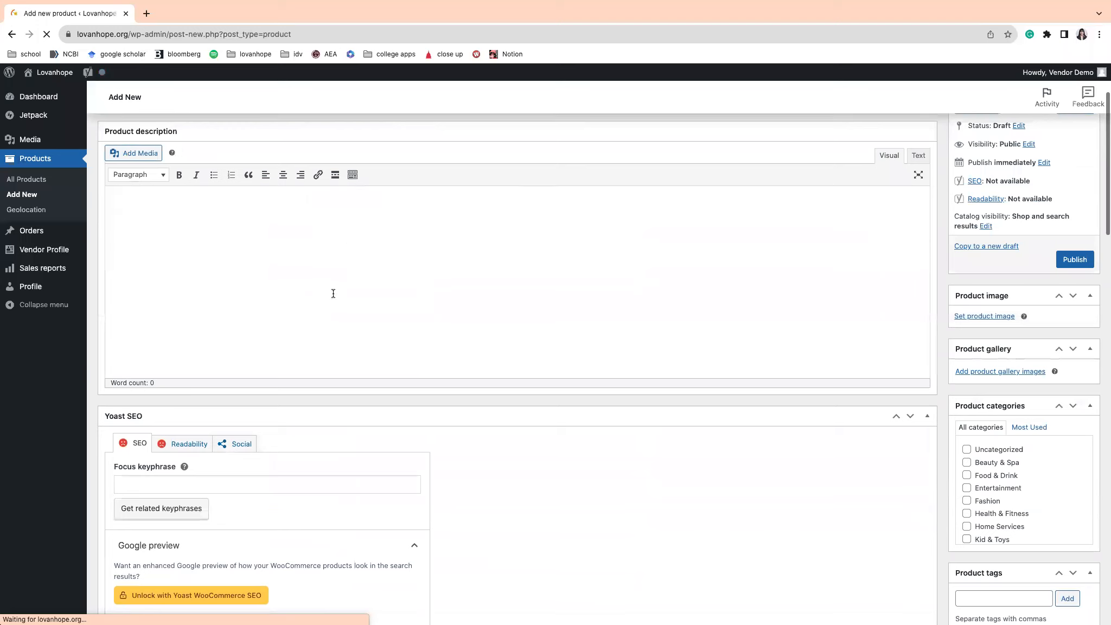
text(This is a yu)
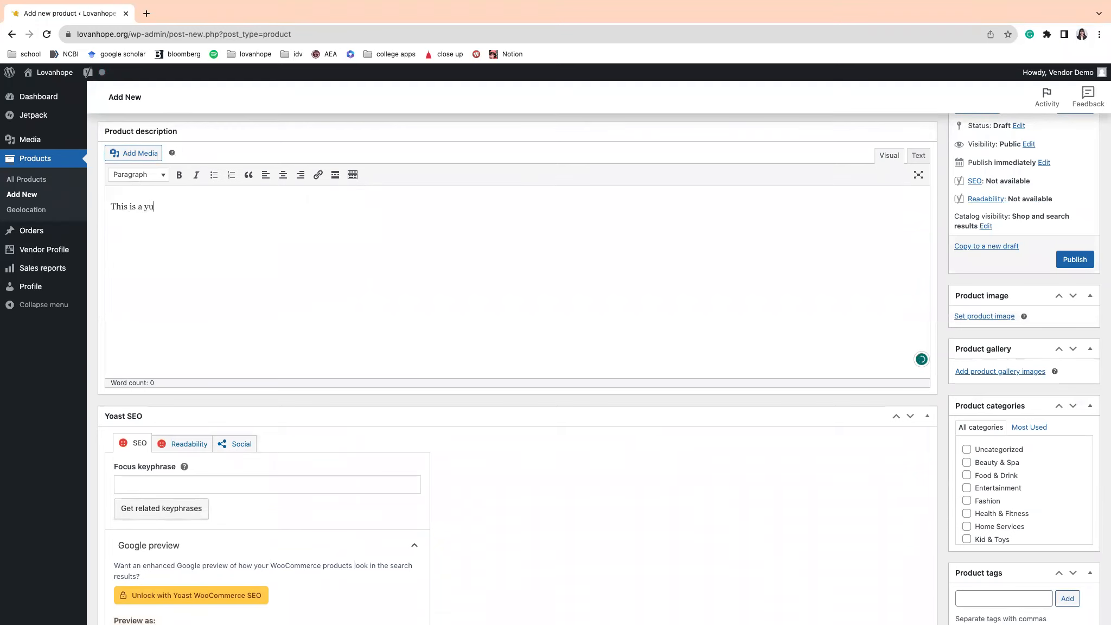
text(mmy drink)
Set the boba image from the media library as the product image
scroll(511, 265, up, 3)
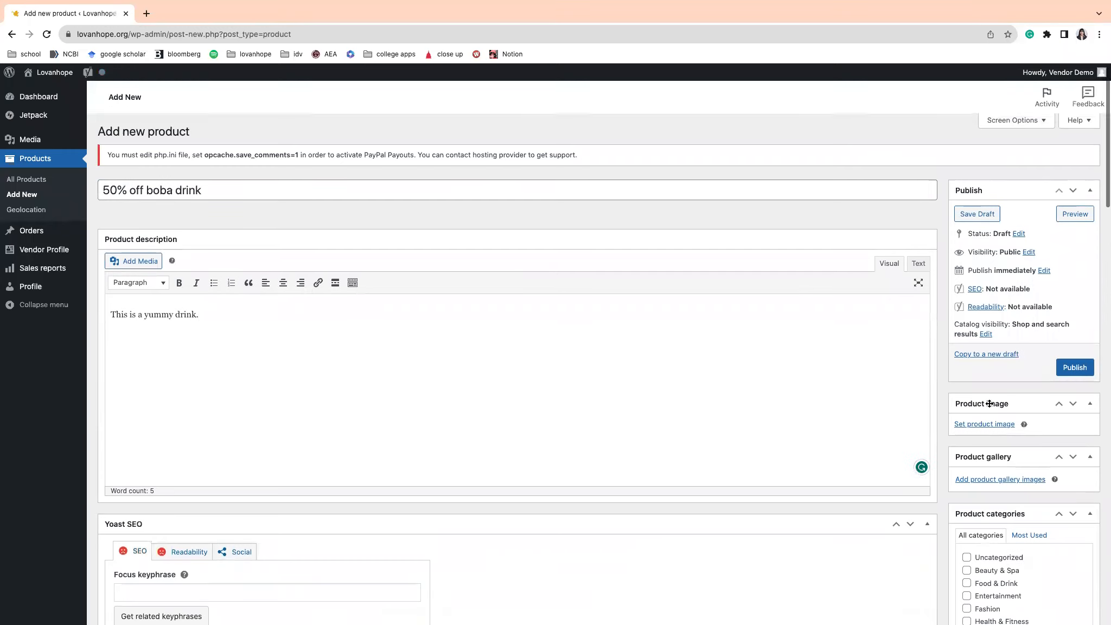
scroll(989, 403, down, 1)
click(968, 406)
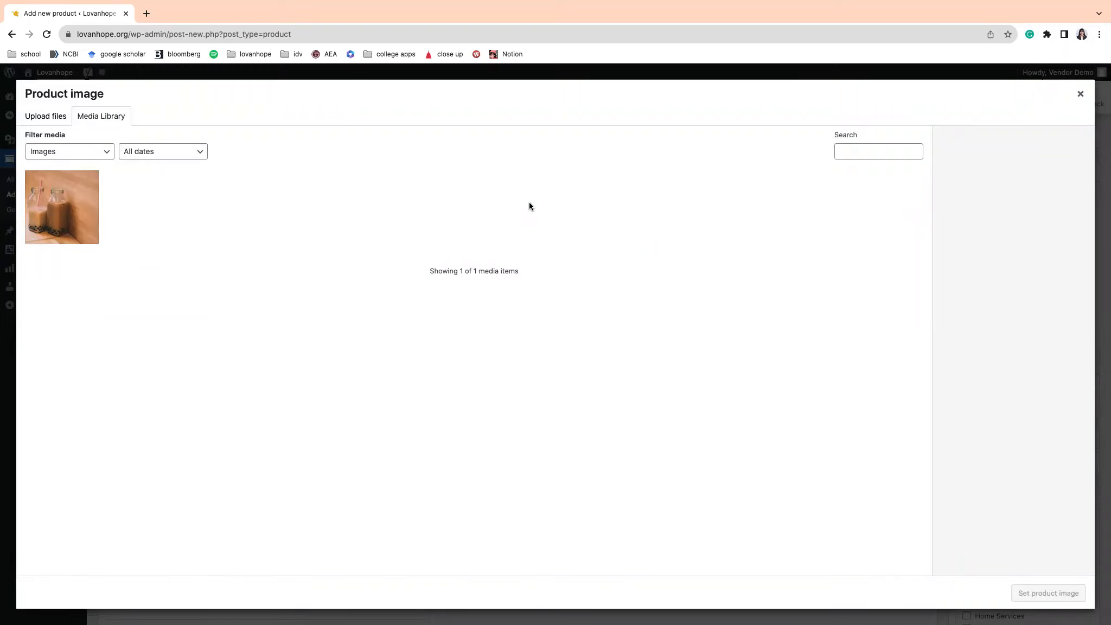
click(90, 196)
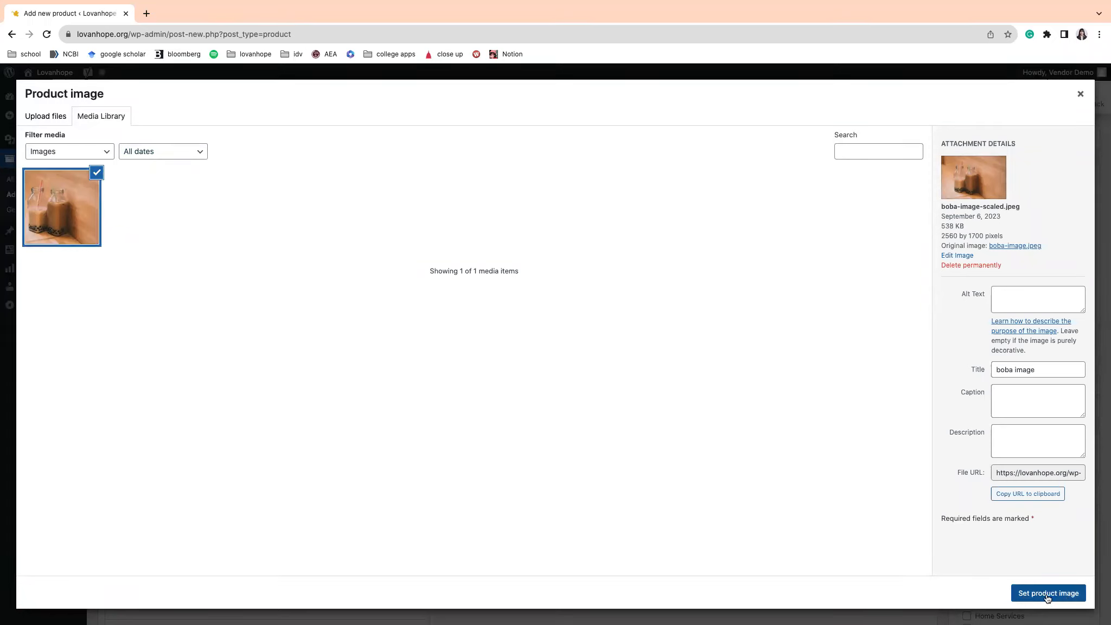
click(1019, 591)
Assign the product to the Food & Drink category, then look over the product tags and locations options
scroll(954, 515, down, 1)
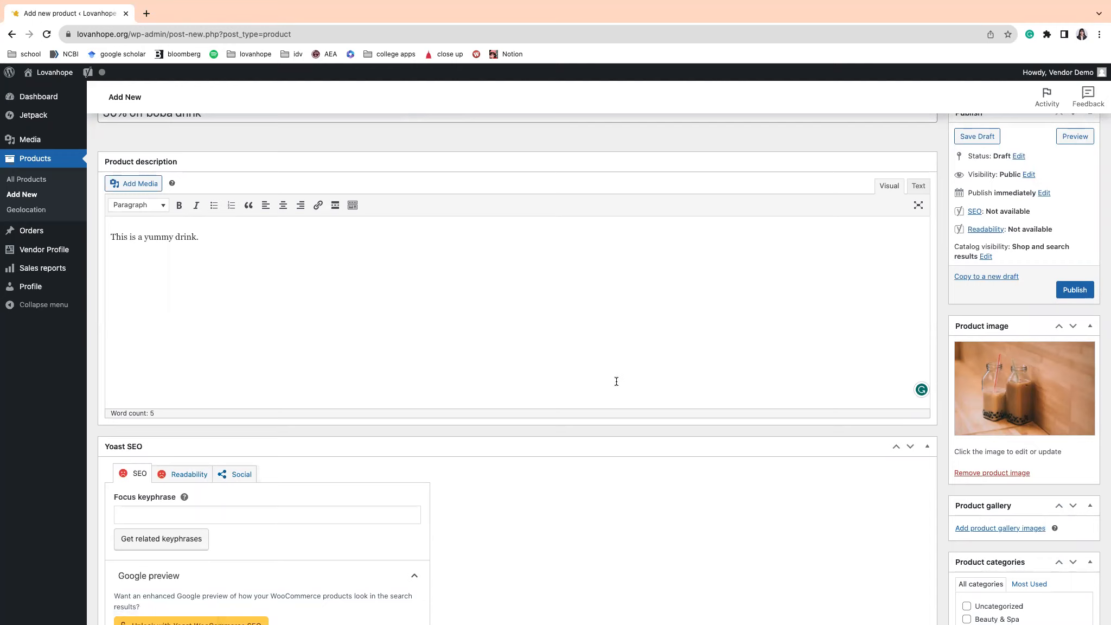
scroll(616, 381, down, 3)
scroll(645, 342, down, 5)
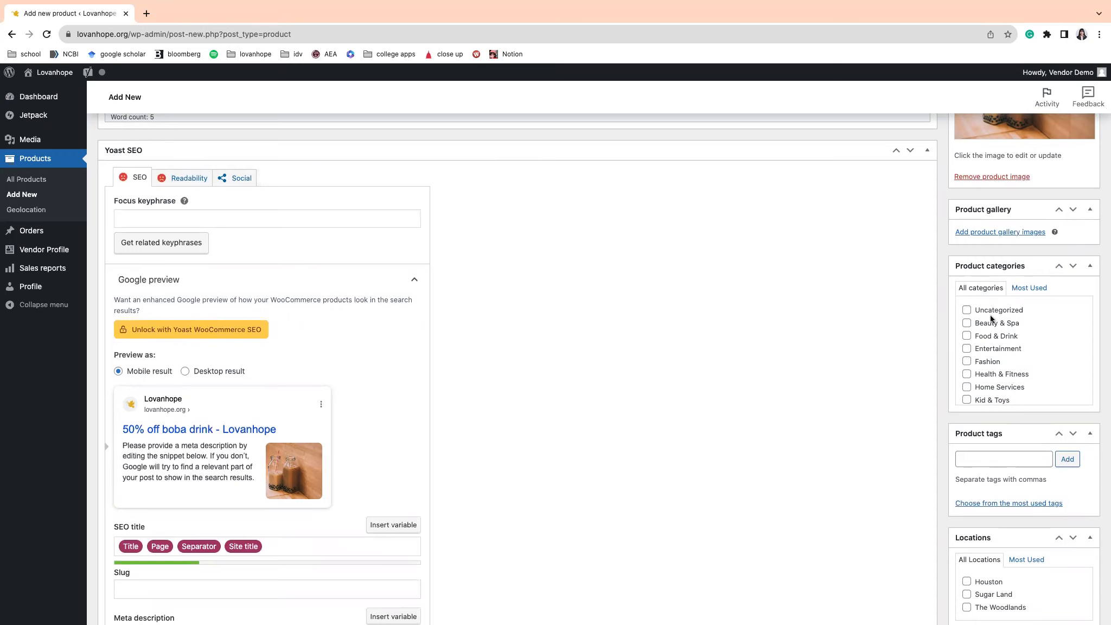
click(967, 336)
click(1012, 455)
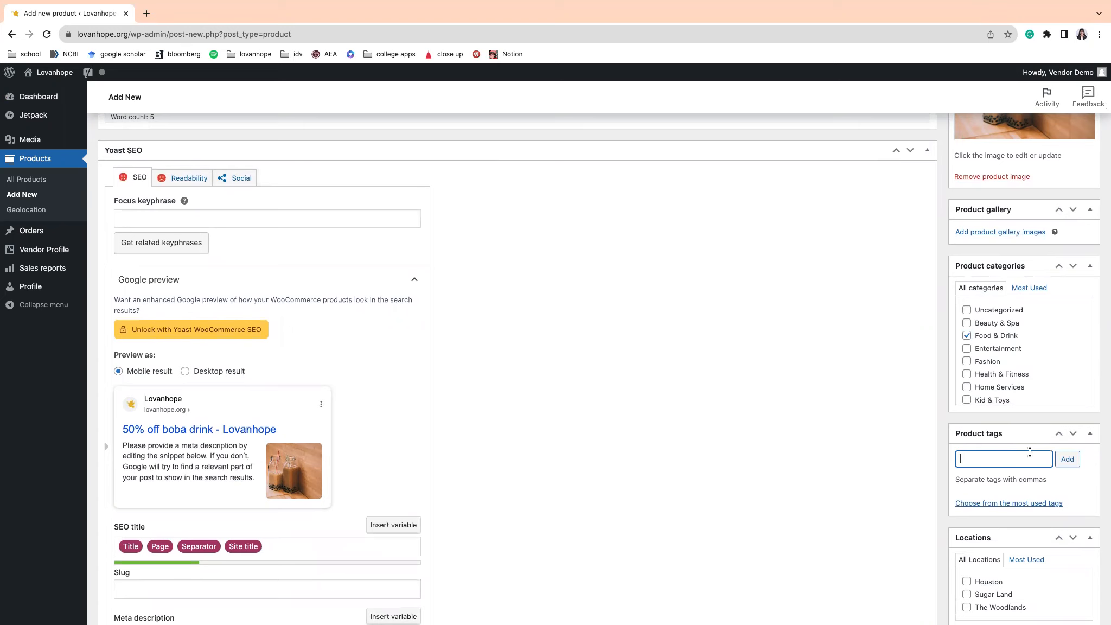
scroll(1029, 452, down, 1)
scroll(996, 447, down, 2)
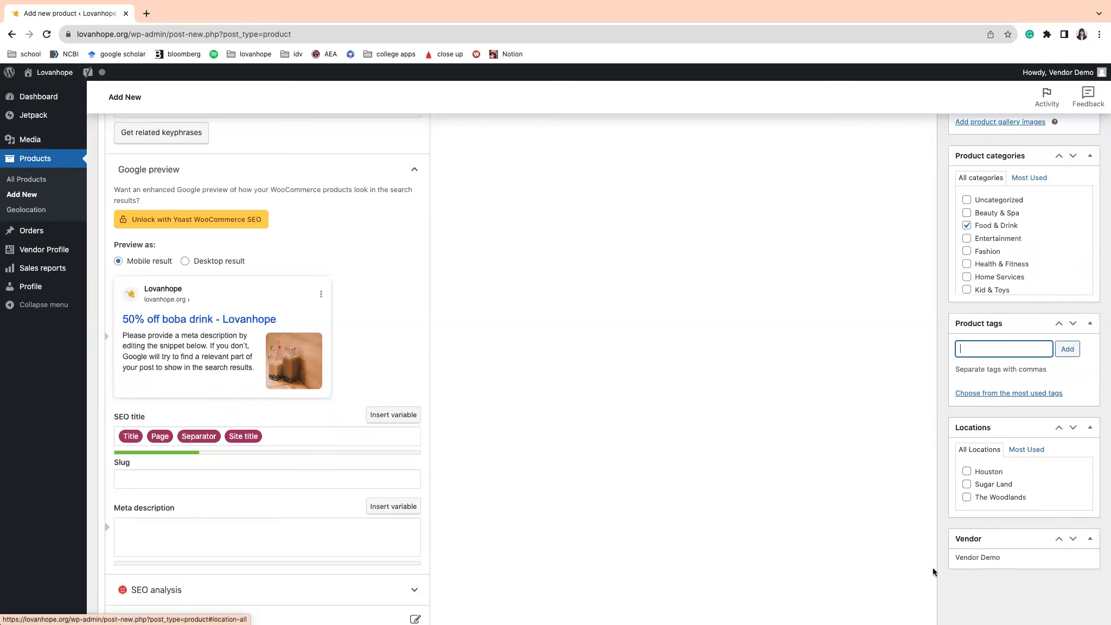
scroll(225, 312, up, 4)
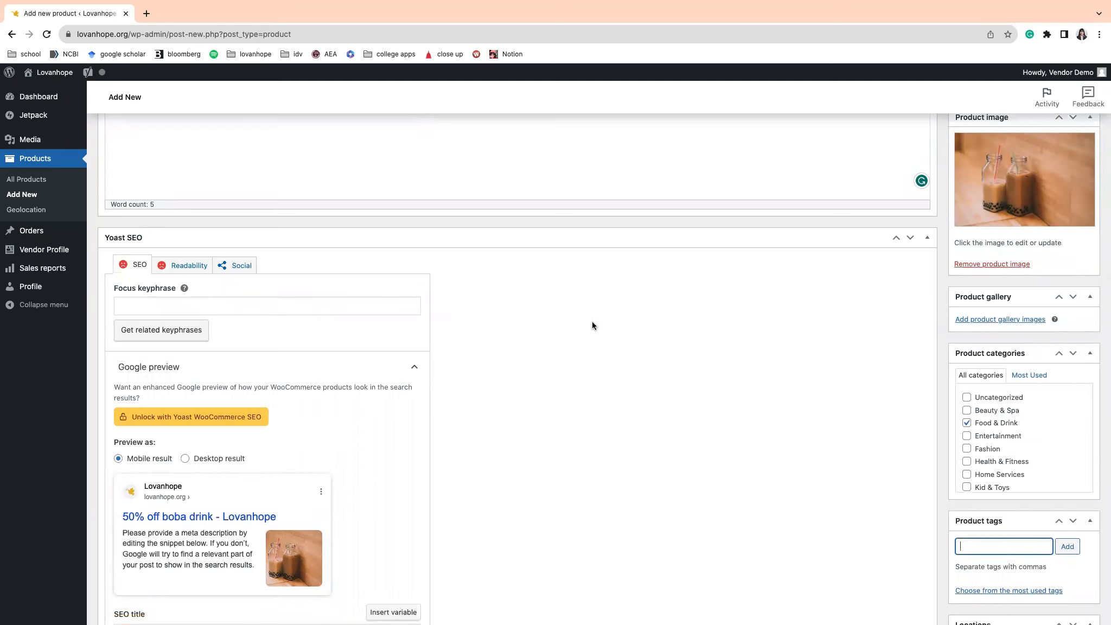
Set the product type in the product data to Groupbuy
scroll(418, 292, down, 5)
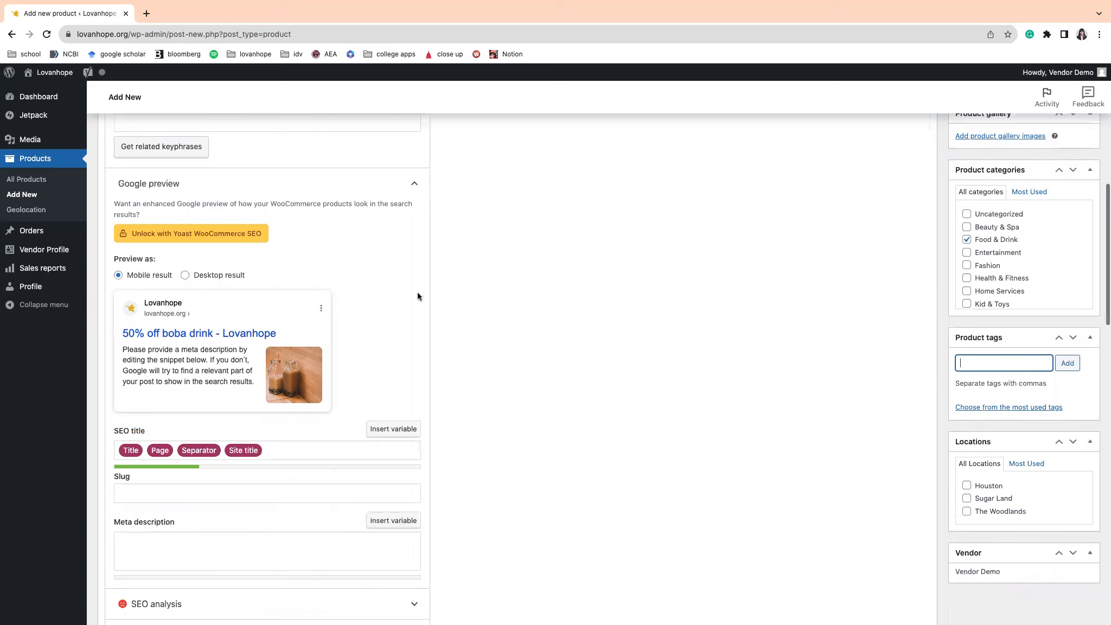
scroll(234, 401, down, 8)
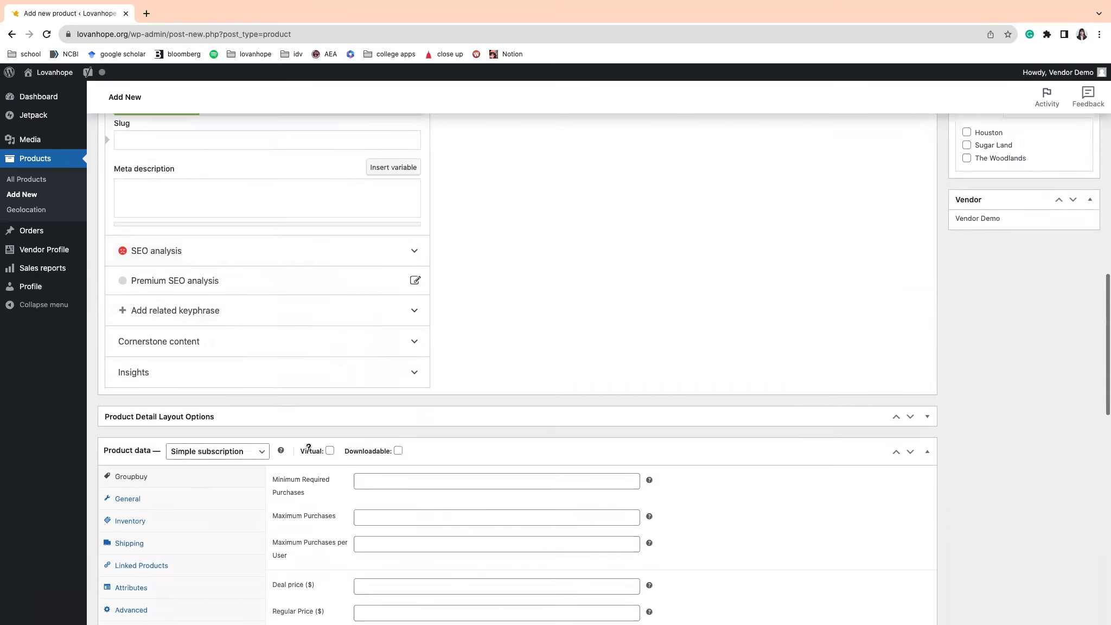
scroll(307, 313, down, 3)
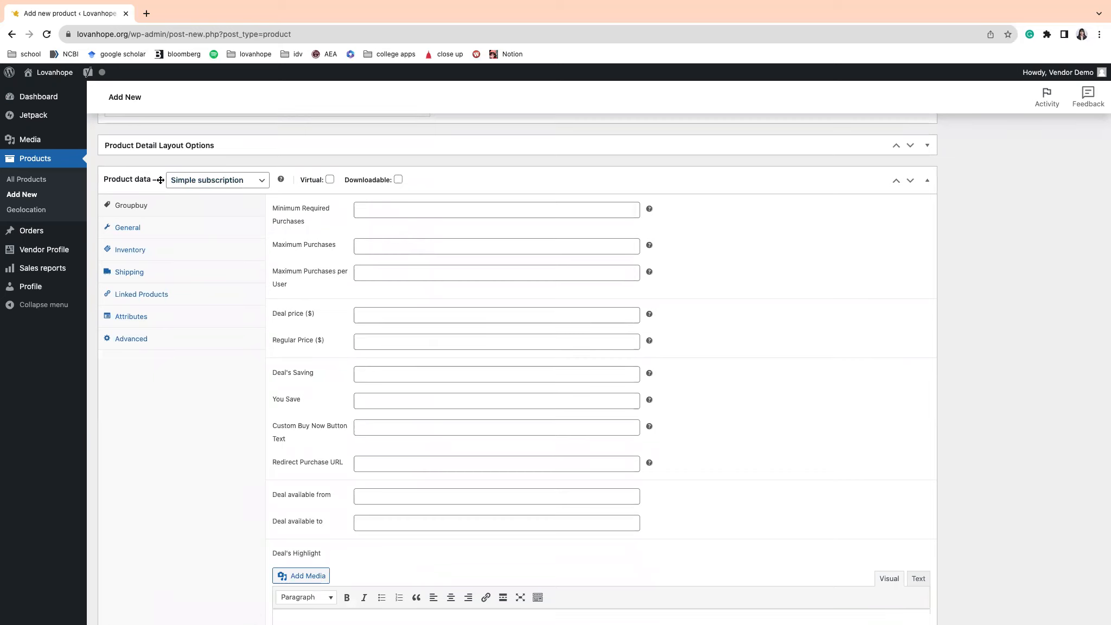
click(238, 185)
click(235, 196)
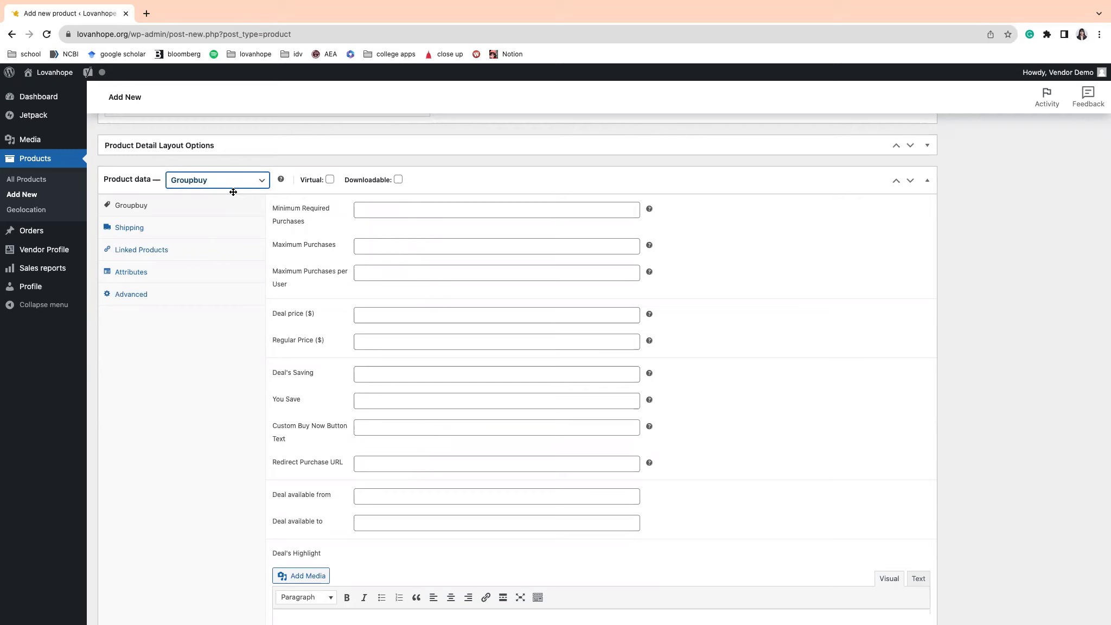
Mark the Groupbuy product as downloadable so that the PDF Voucher settings are available
click(397, 181)
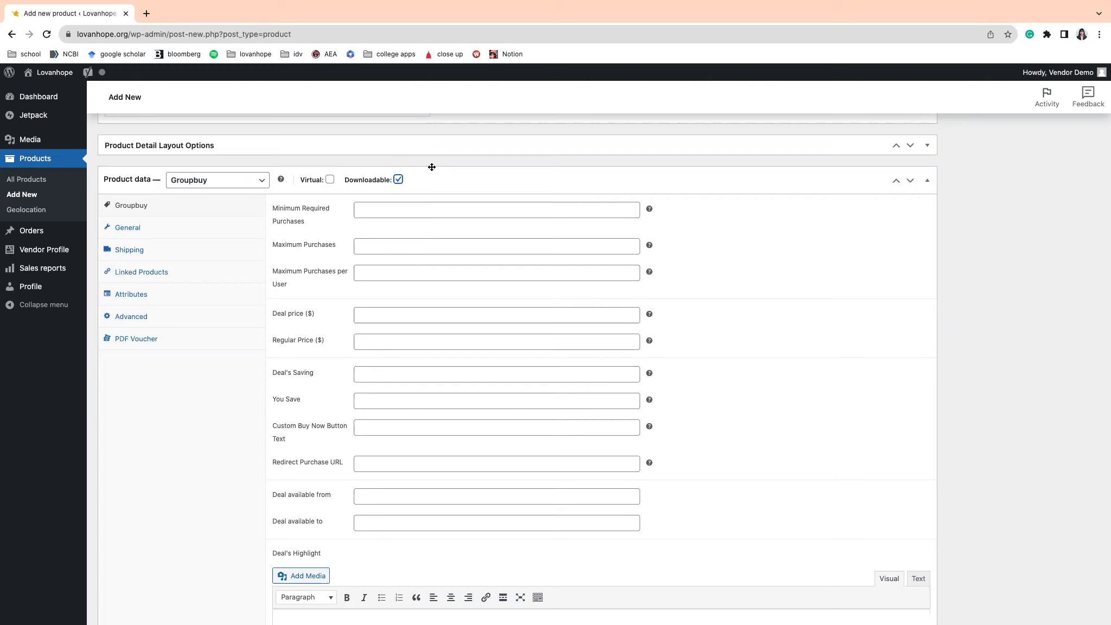
click(400, 181)
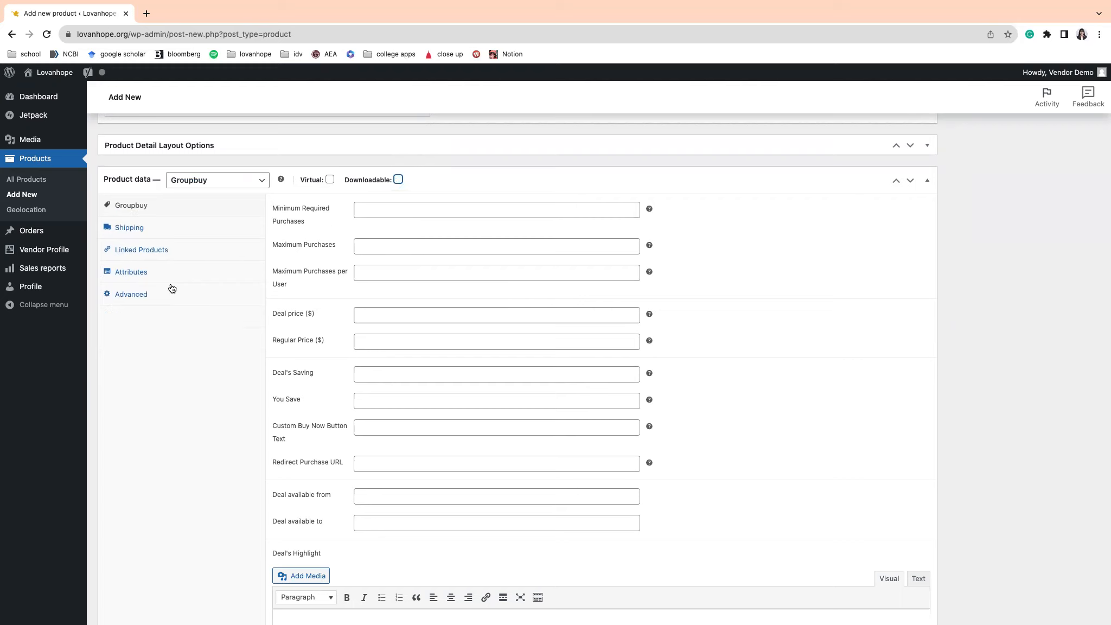
click(399, 179)
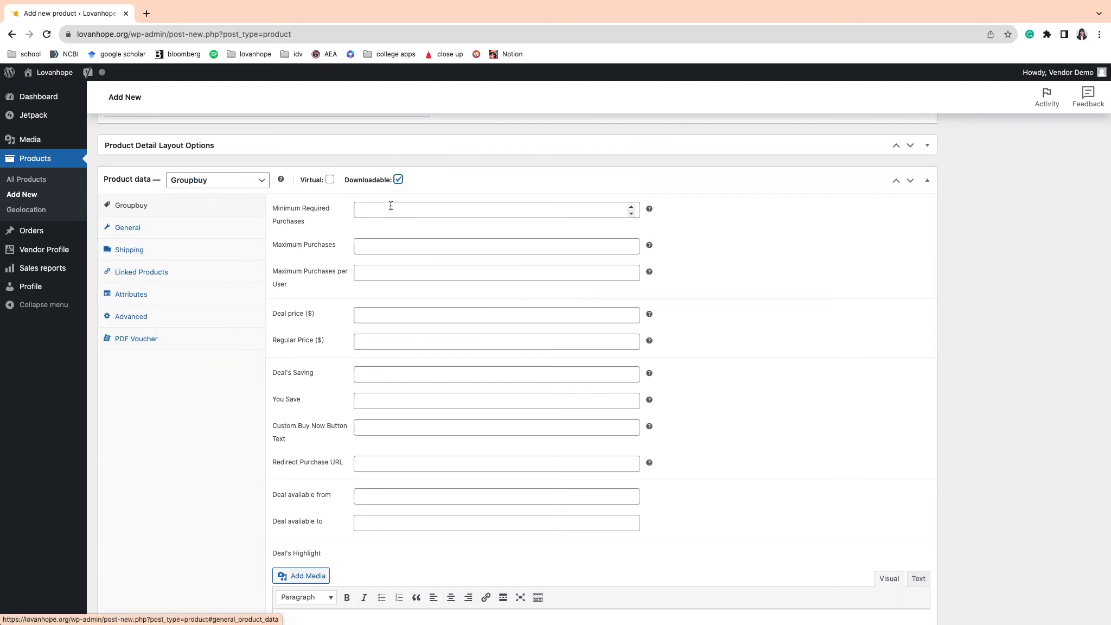
click(399, 180)
click(399, 180)
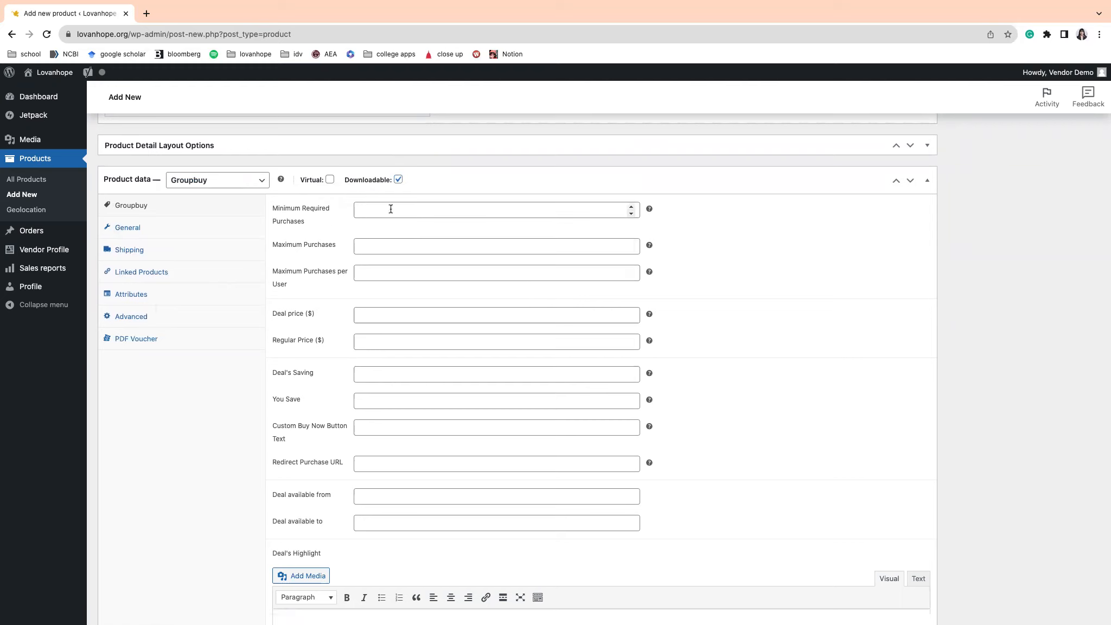
Set the minimum required purchases to 1 and the maximum purchases to 150, leaving the per-user maximum blank
click(409, 207)
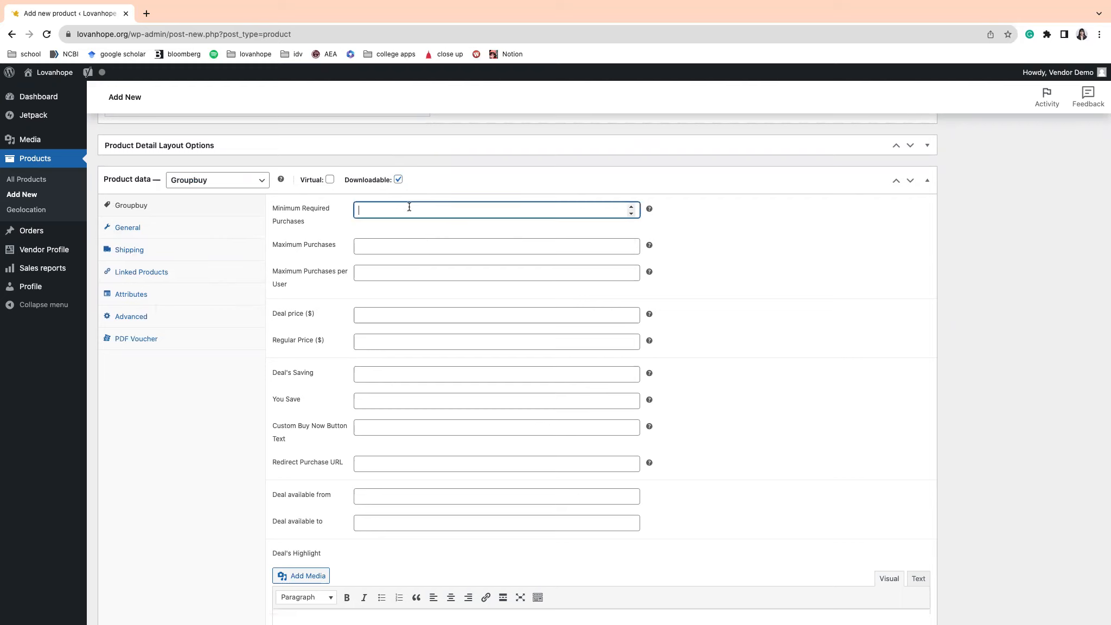
text(1)
click(412, 244)
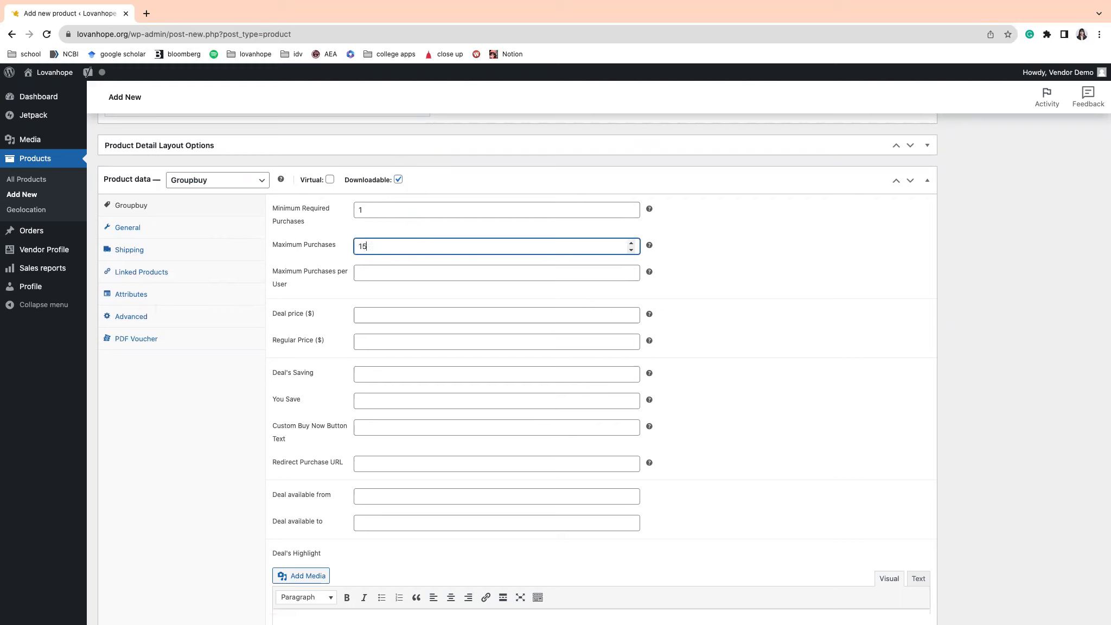
text(150)
click(401, 271)
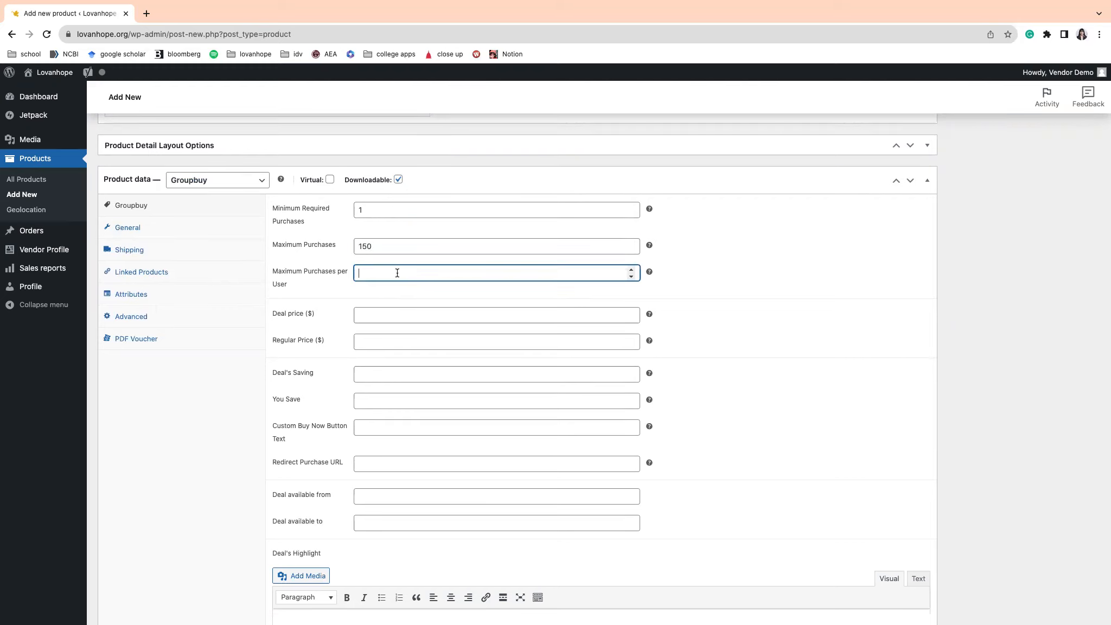
Set the deal price to $5 and the regular price to $10
scroll(479, 318, down, 1)
scroll(480, 318, down, 2)
click(422, 263)
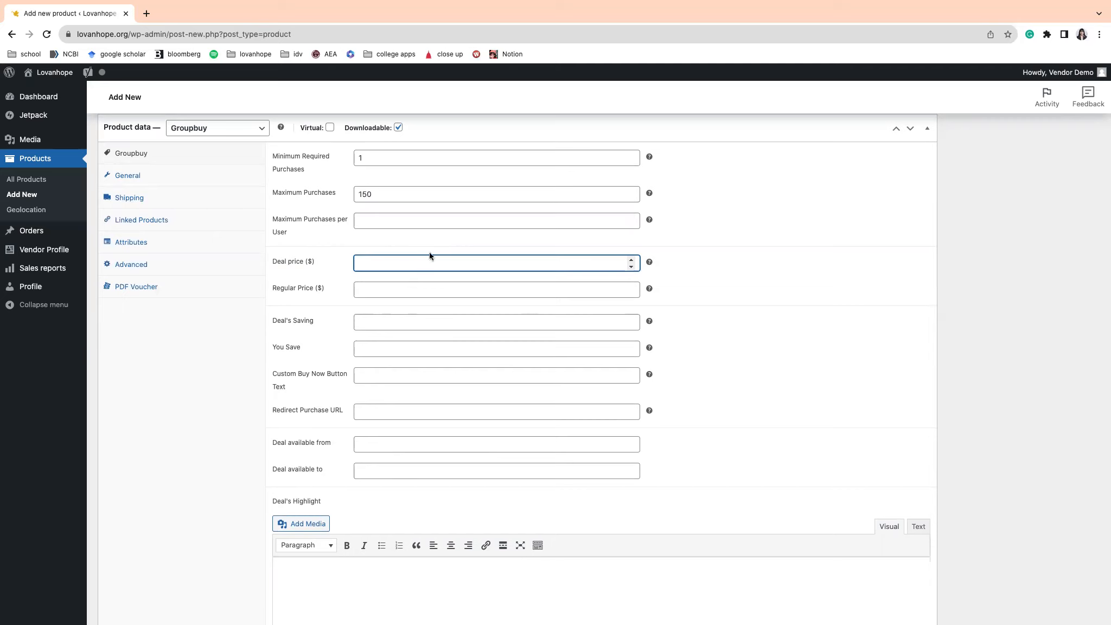
text(5)
click(439, 294)
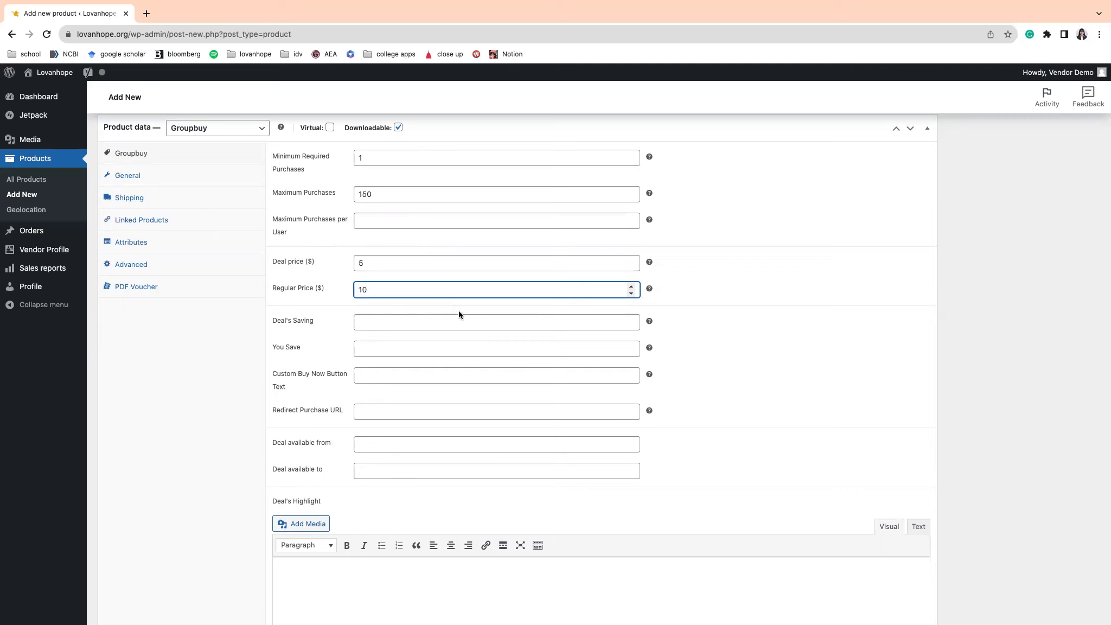
Examine the remaining Groupbuy fields and the General, Shipping, Linked Products, Attributes, Advanced and PDF Voucher settings of the product data
scroll(493, 426, down, 5)
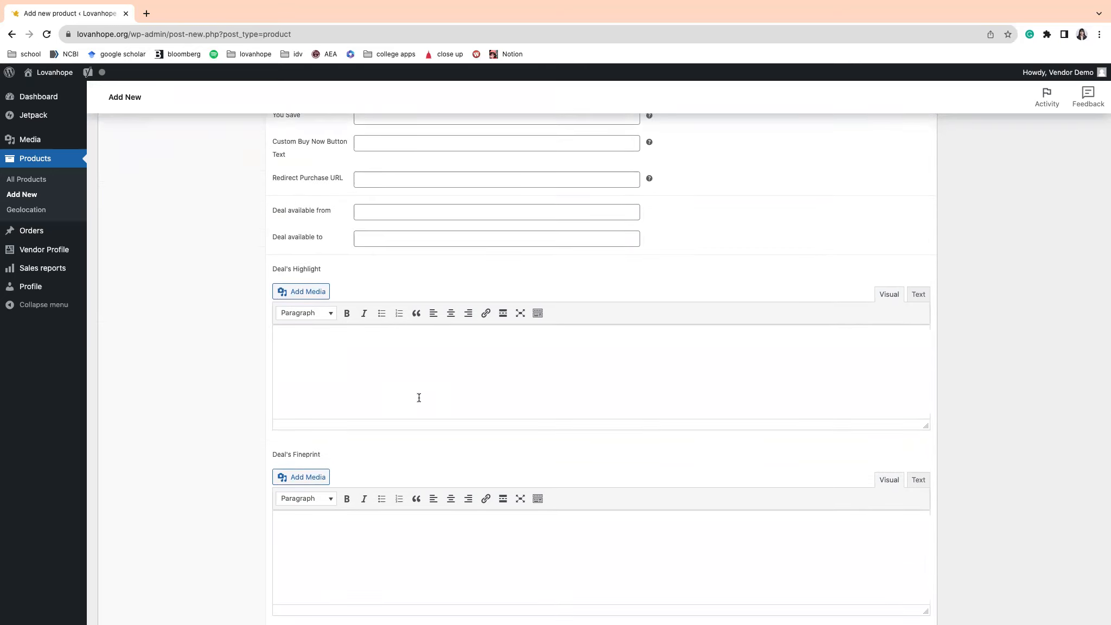
scroll(419, 397, down, 4)
scroll(481, 278, up, 10)
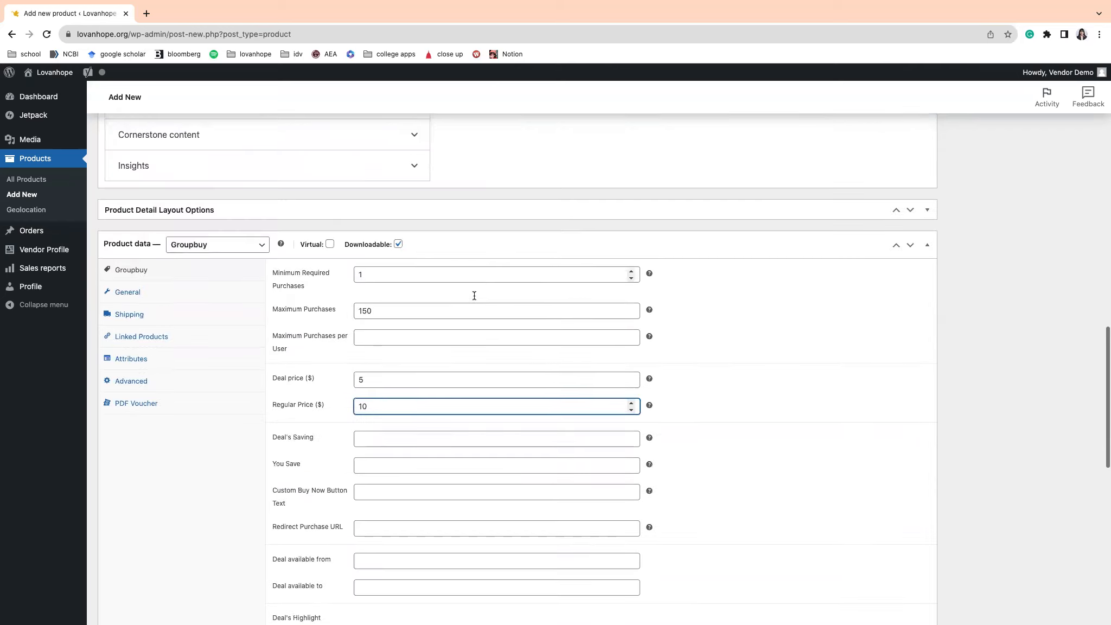
click(132, 308)
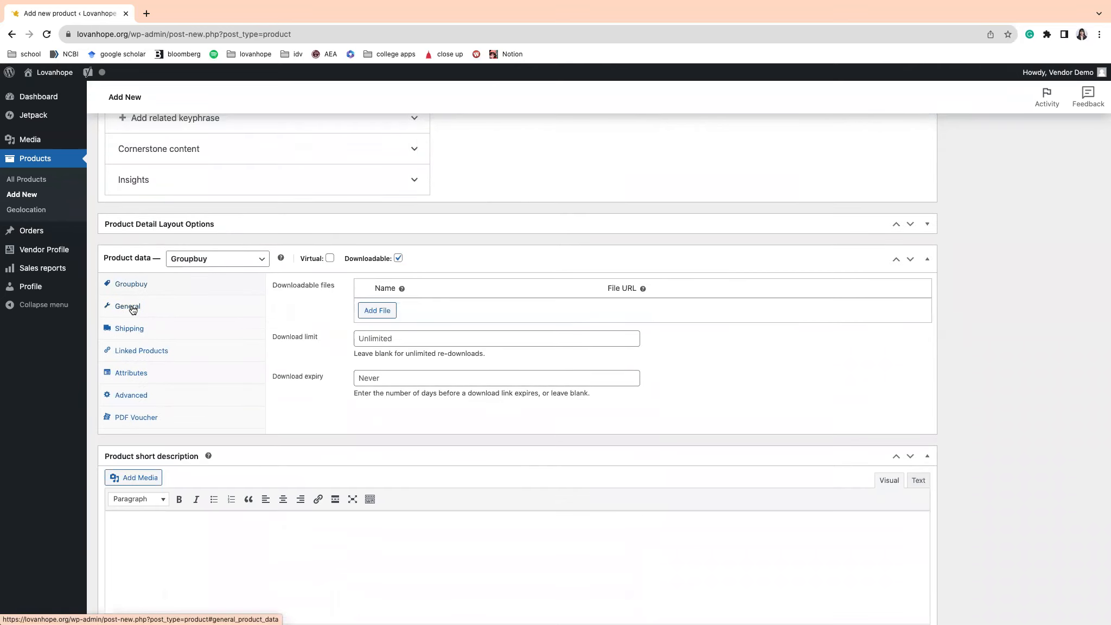
click(154, 331)
click(160, 352)
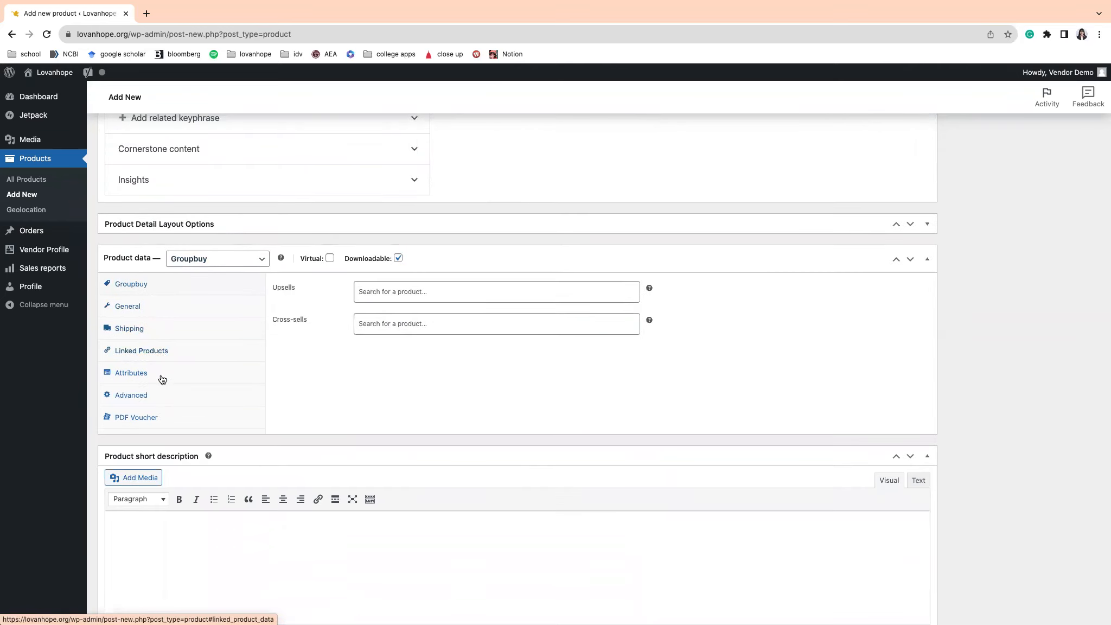
click(160, 378)
click(159, 394)
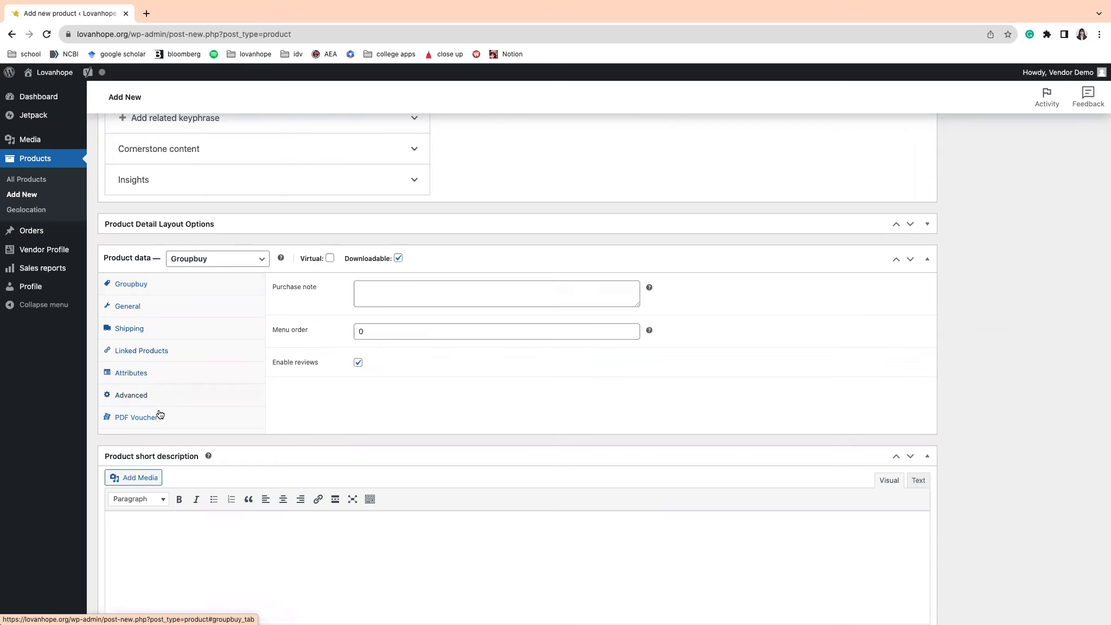
click(172, 310)
click(169, 327)
click(171, 363)
click(168, 381)
click(166, 396)
click(167, 423)
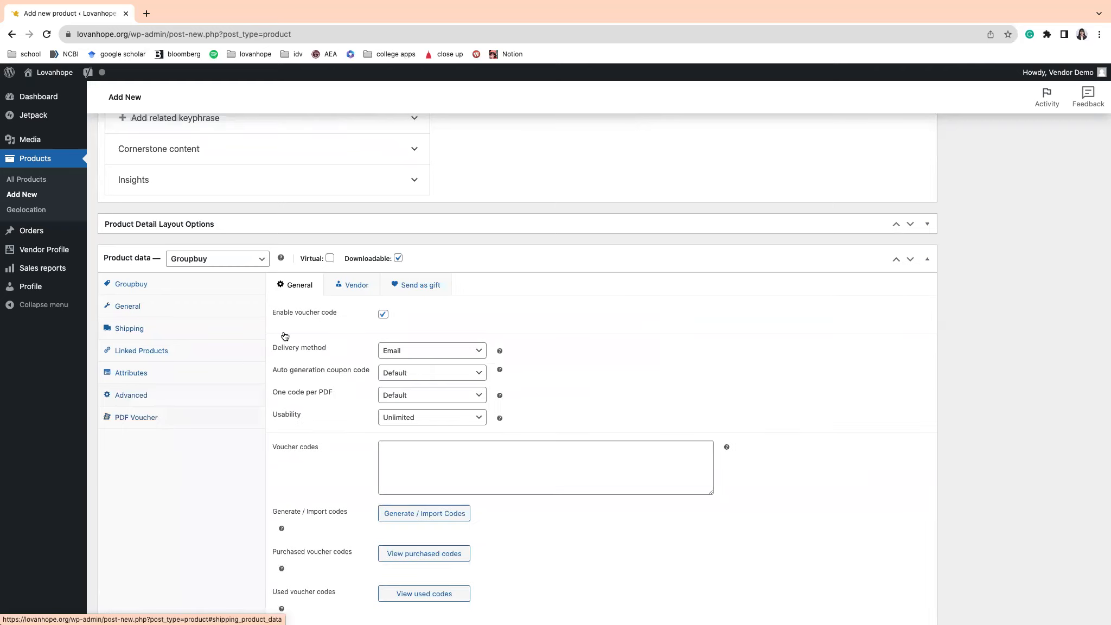
Examine the General PDF Voucher settings, including delivery method, voucher codes, expiration dates and excluded weekdays
scroll(615, 427, up, 1)
scroll(616, 429, down, 5)
scroll(759, 211, up, 2)
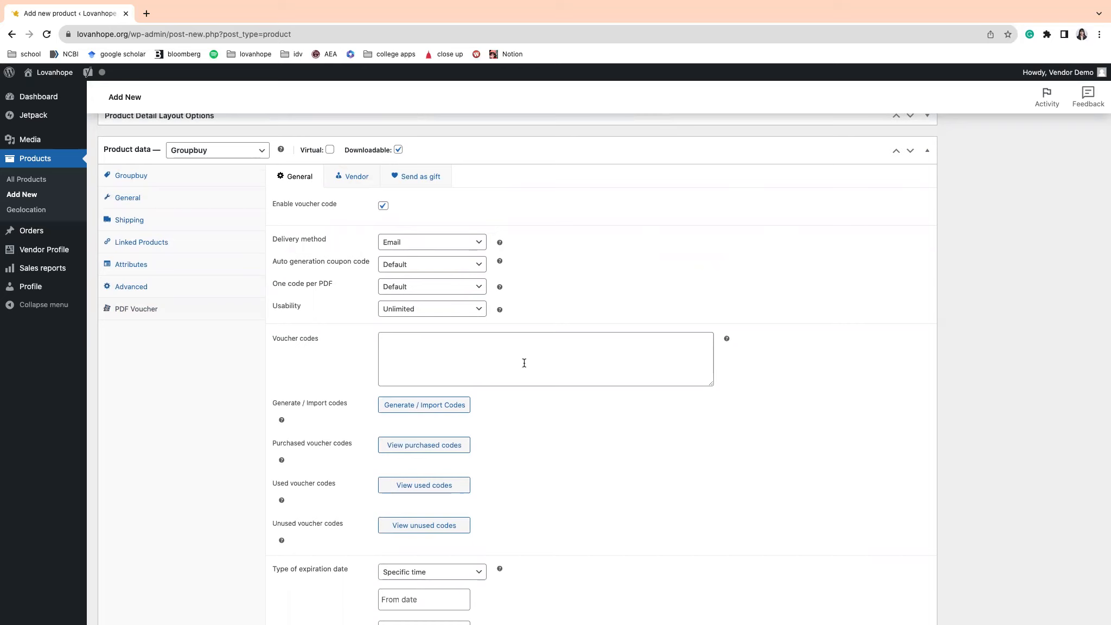
scroll(522, 342, down, 1)
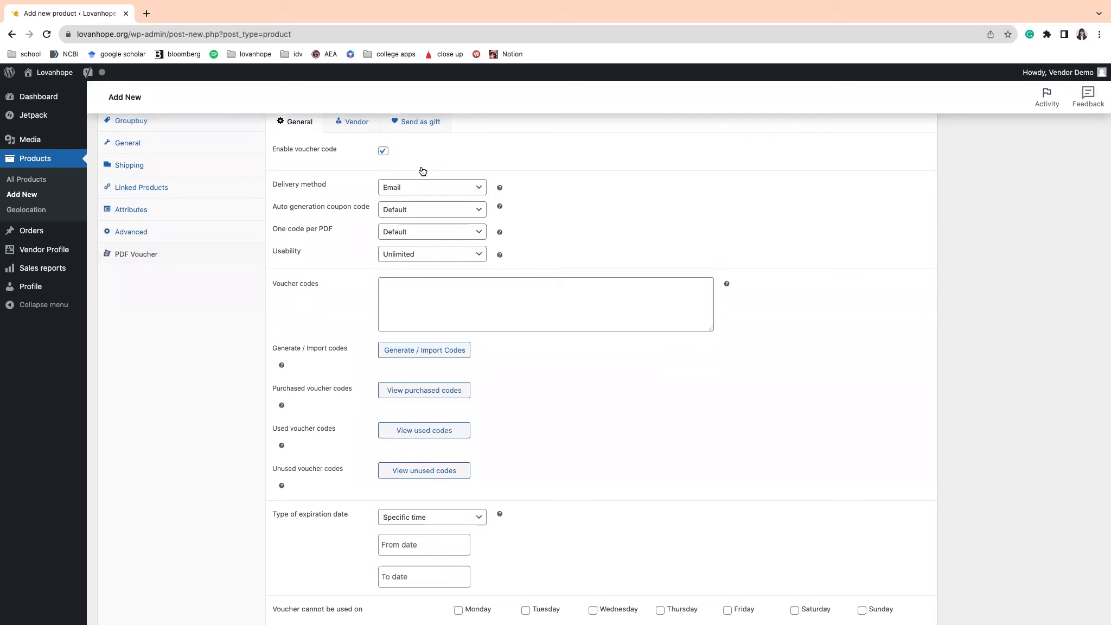
scroll(553, 203, up, 2)
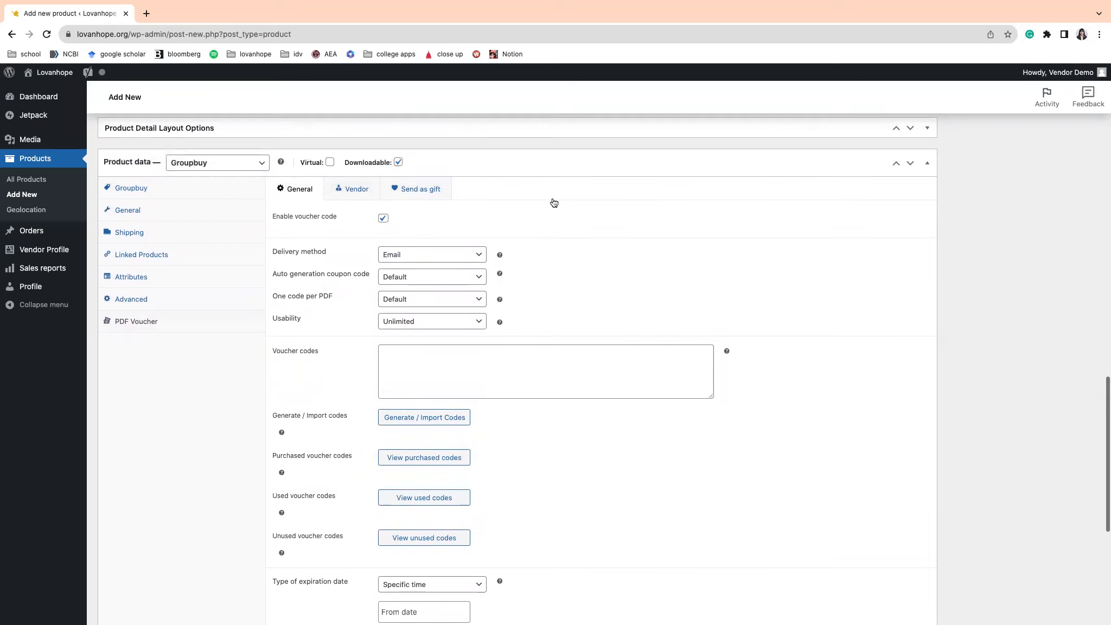
scroll(553, 203, down, 5)
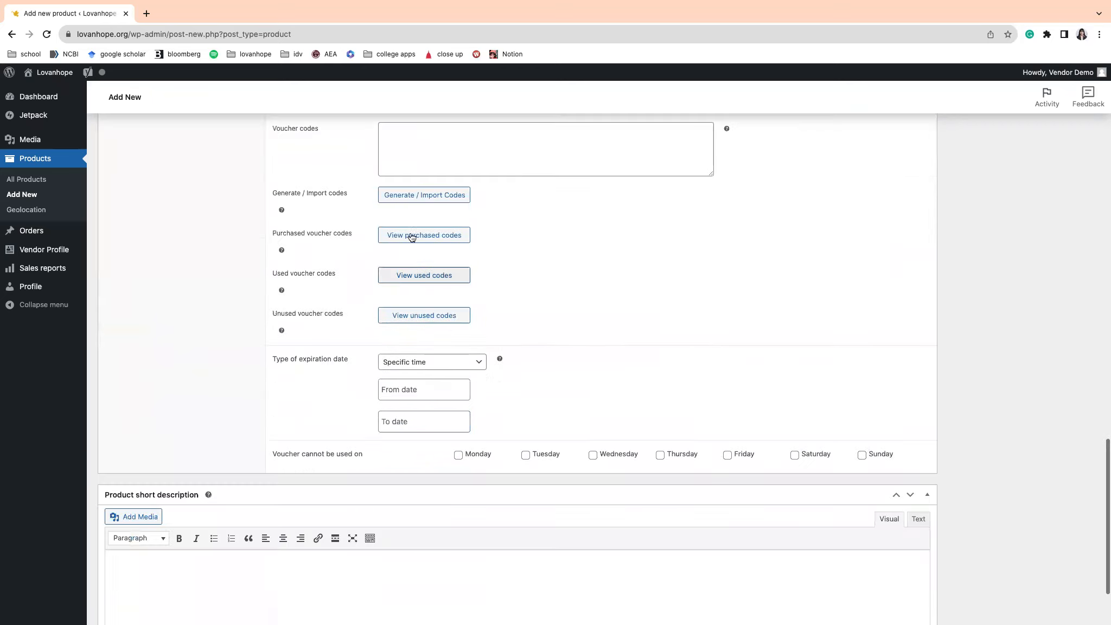
scroll(550, 327, up, 4)
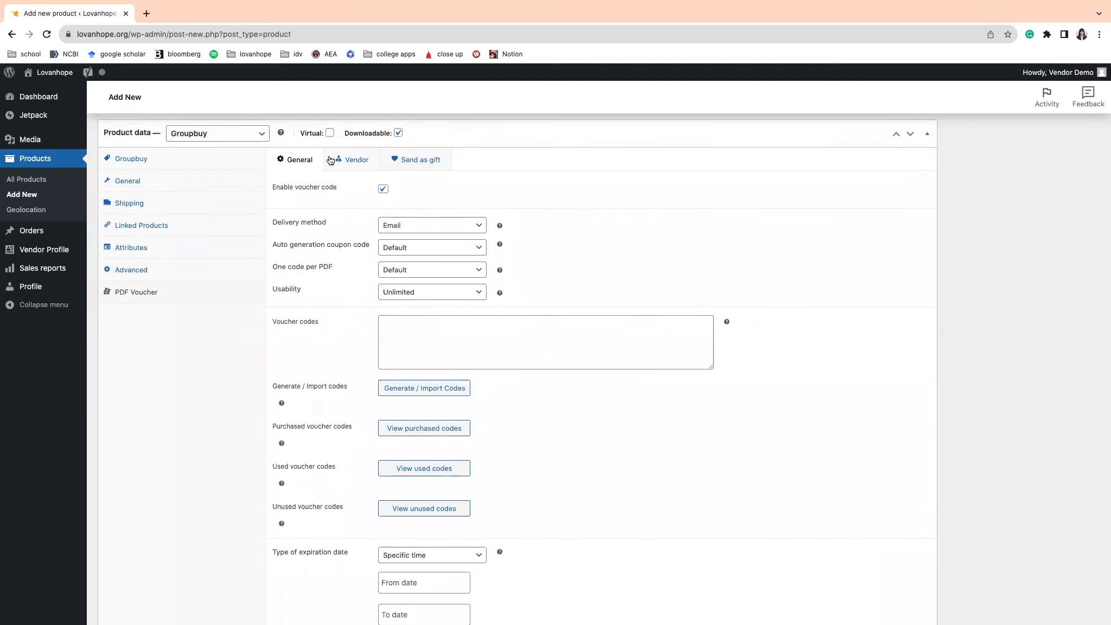
In the voucher's Vendor settings, set the vendor's website to lovanhope.org and the redeem instruction to "Redeem at front desk"
click(350, 158)
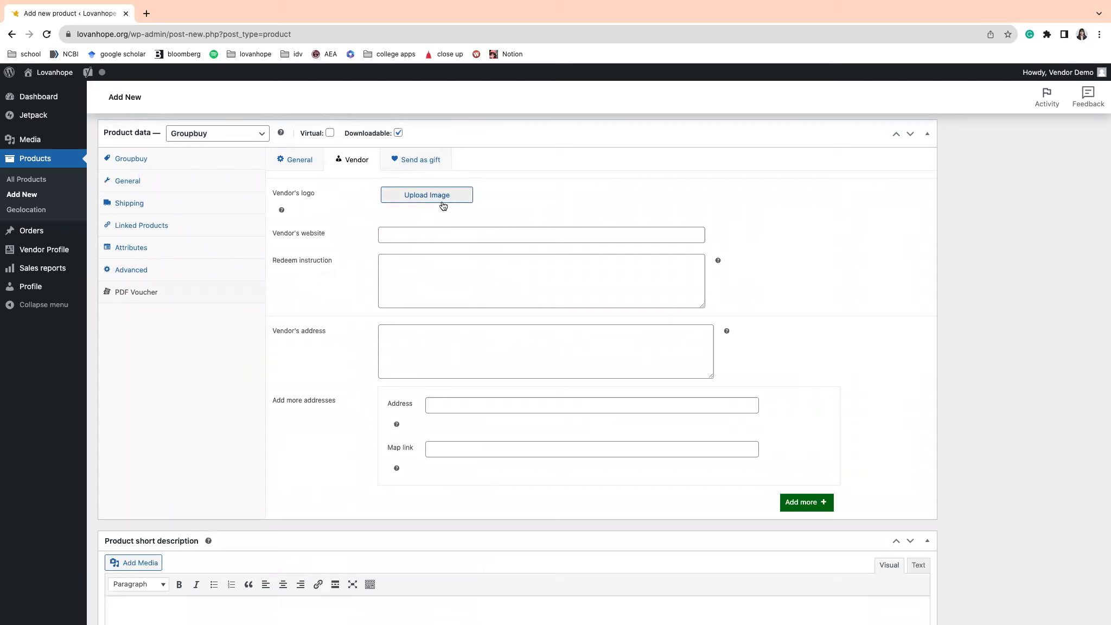
click(446, 231)
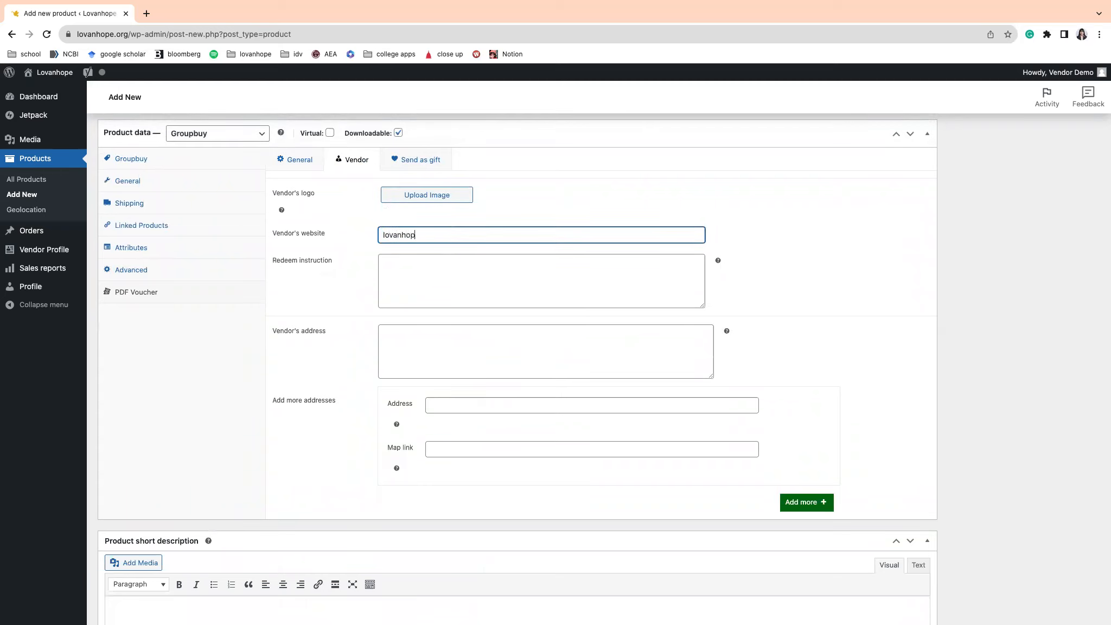
click(473, 282)
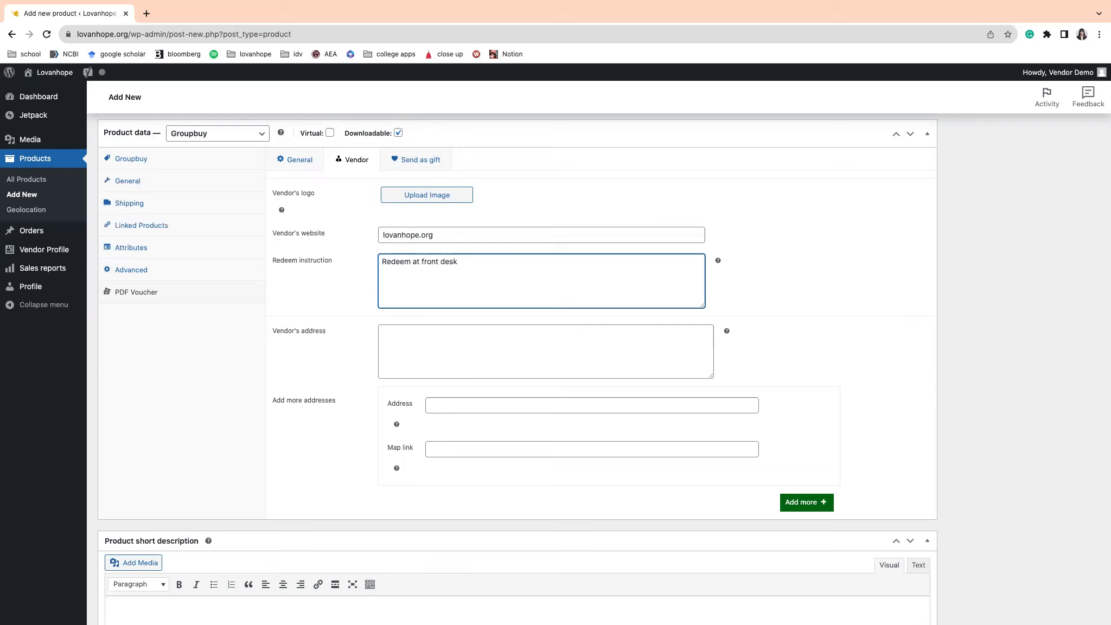
click(826, 267)
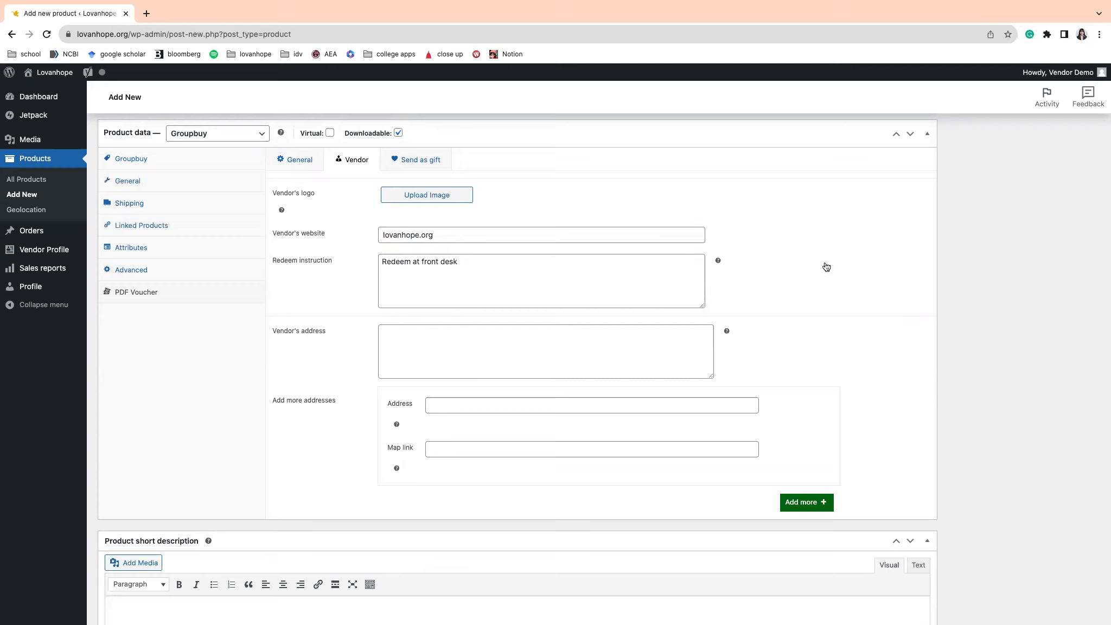
Check the voucher's Send as gift options, then revisit the Vendor and General voucher settings
click(396, 168)
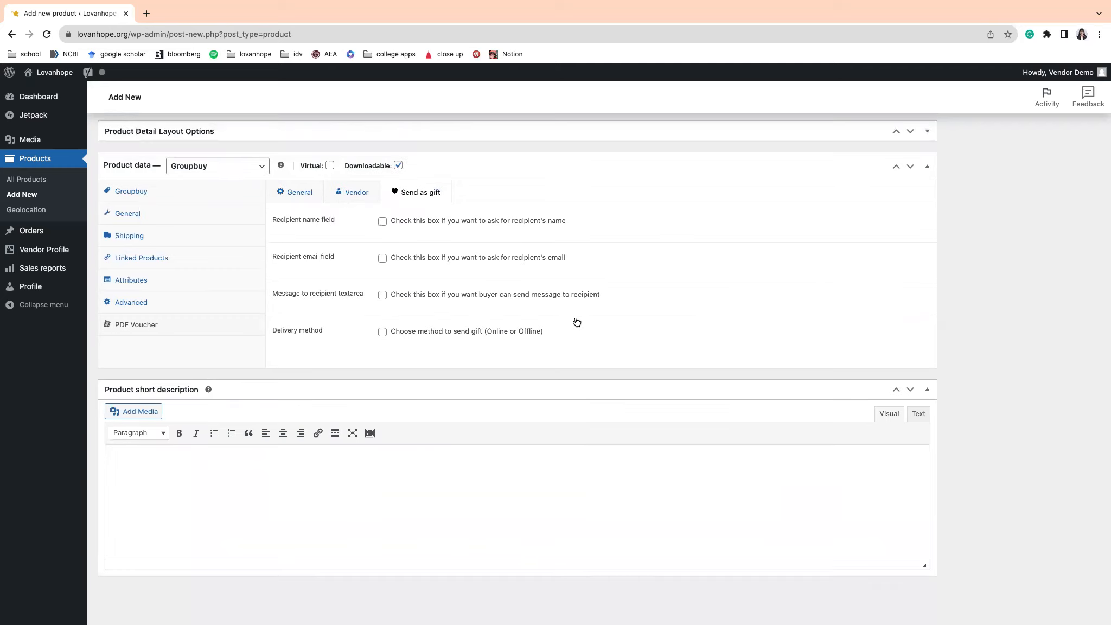
click(367, 196)
click(301, 199)
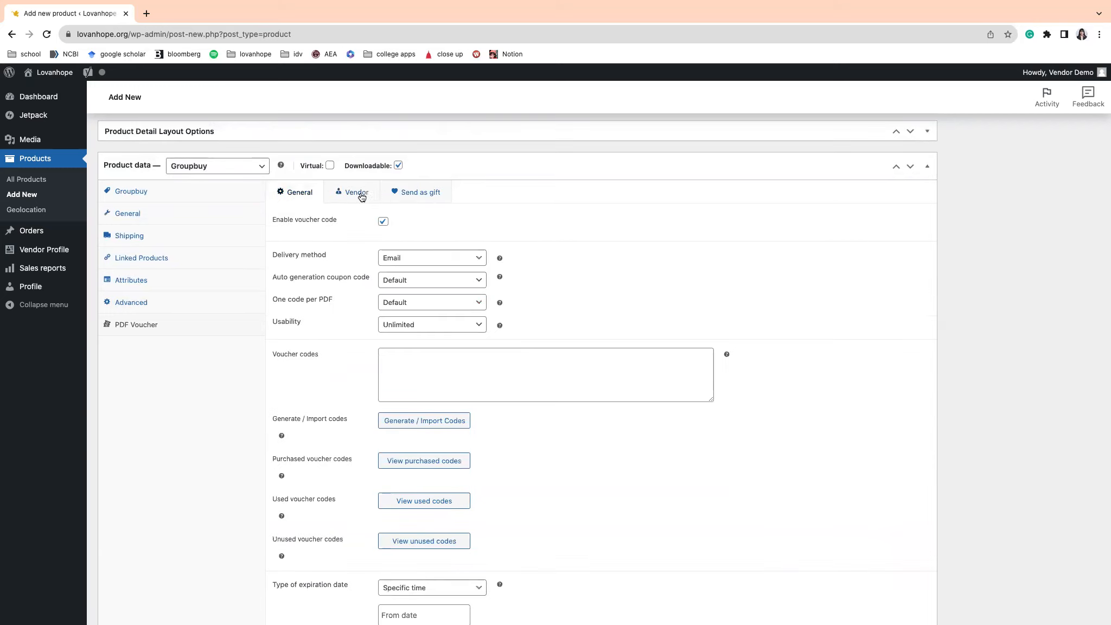
click(361, 194)
click(295, 200)
Enter "This is nice." as the product short description
scroll(439, 309, down, 6)
click(384, 459)
text(This is nice.)
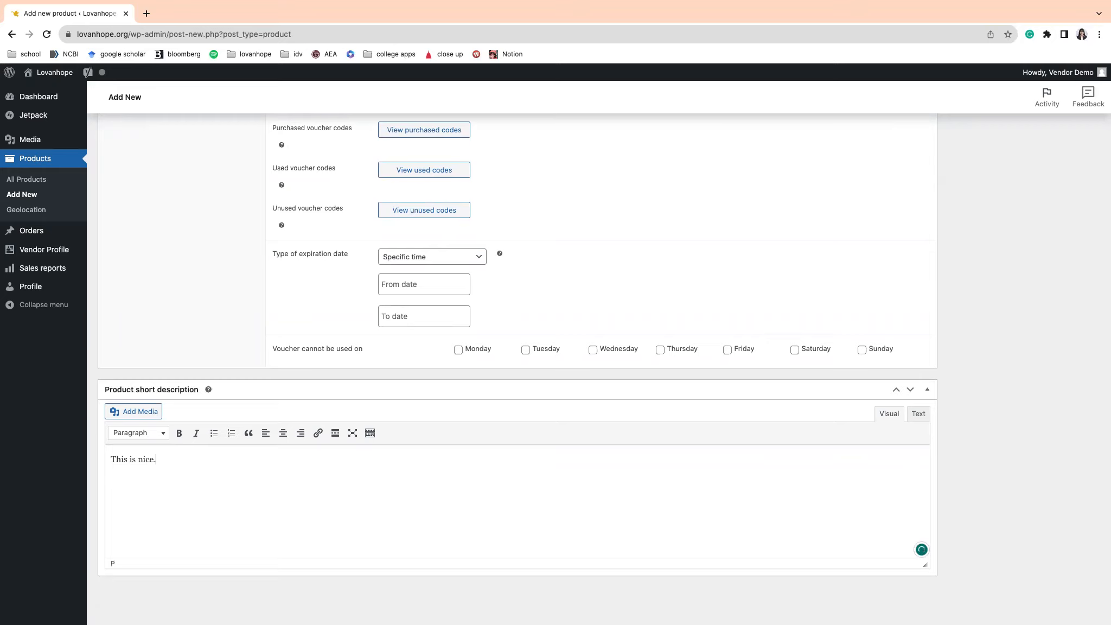
Review the completed product form and try to publish the 50% off boba drink deal
scroll(986, 243, up, 20)
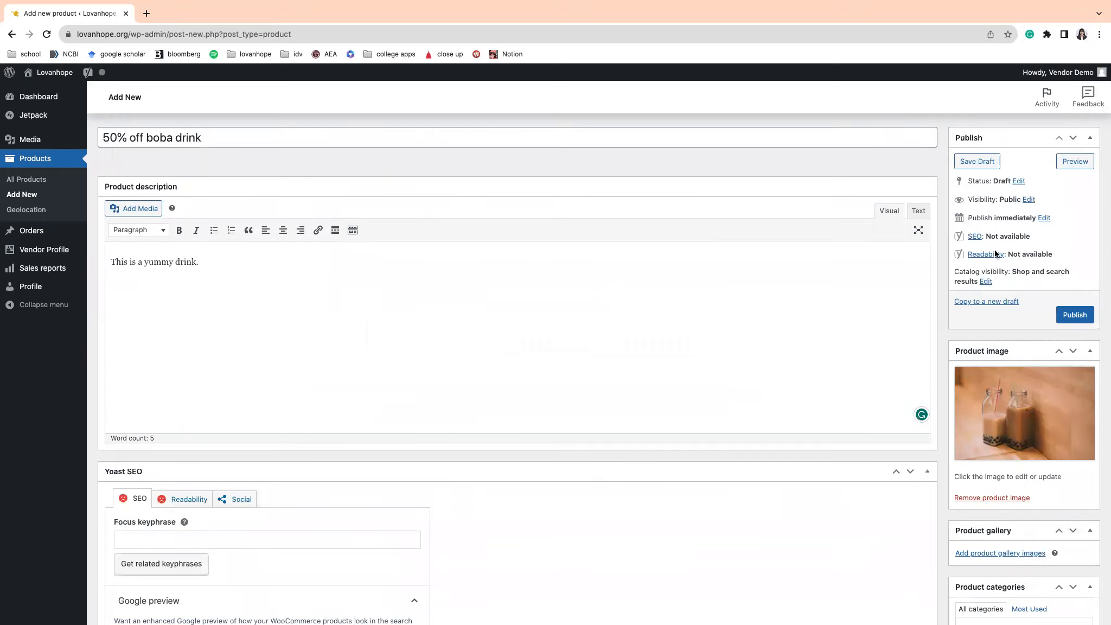
scroll(1001, 242, down, 10)
scroll(771, 357, down, 15)
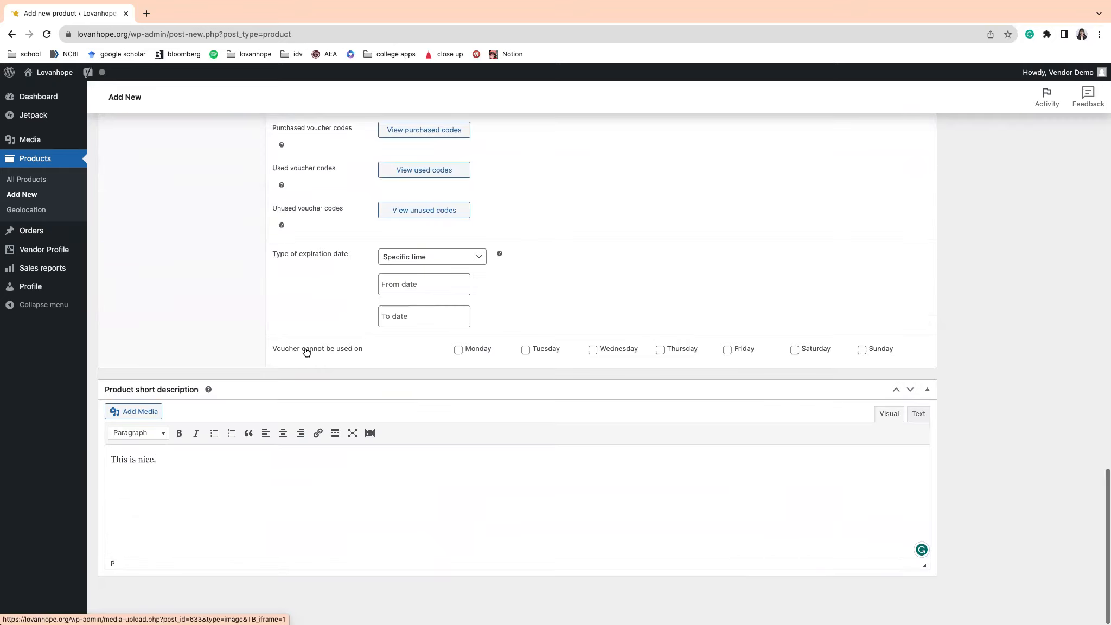
scroll(997, 331, up, 15)
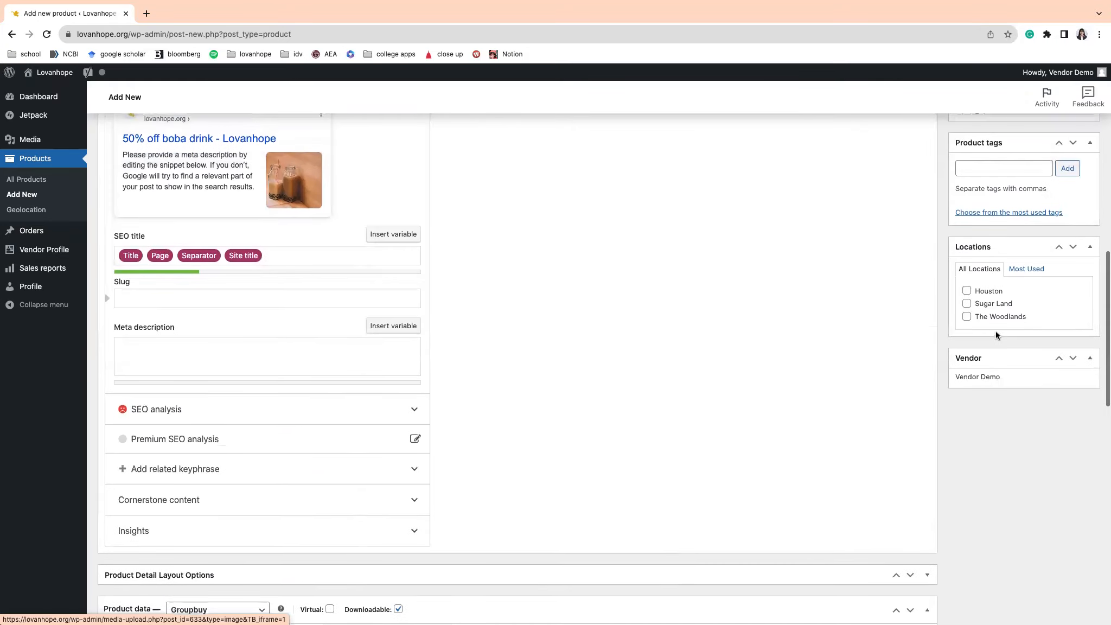
scroll(848, 215, up, 5)
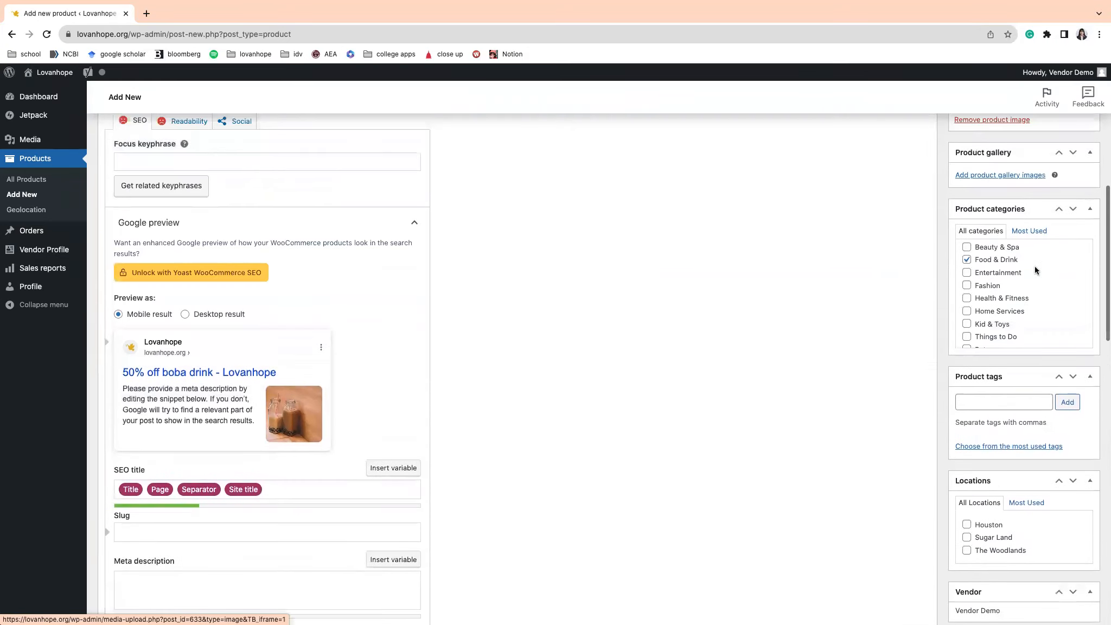
scroll(339, 253, up, 8)
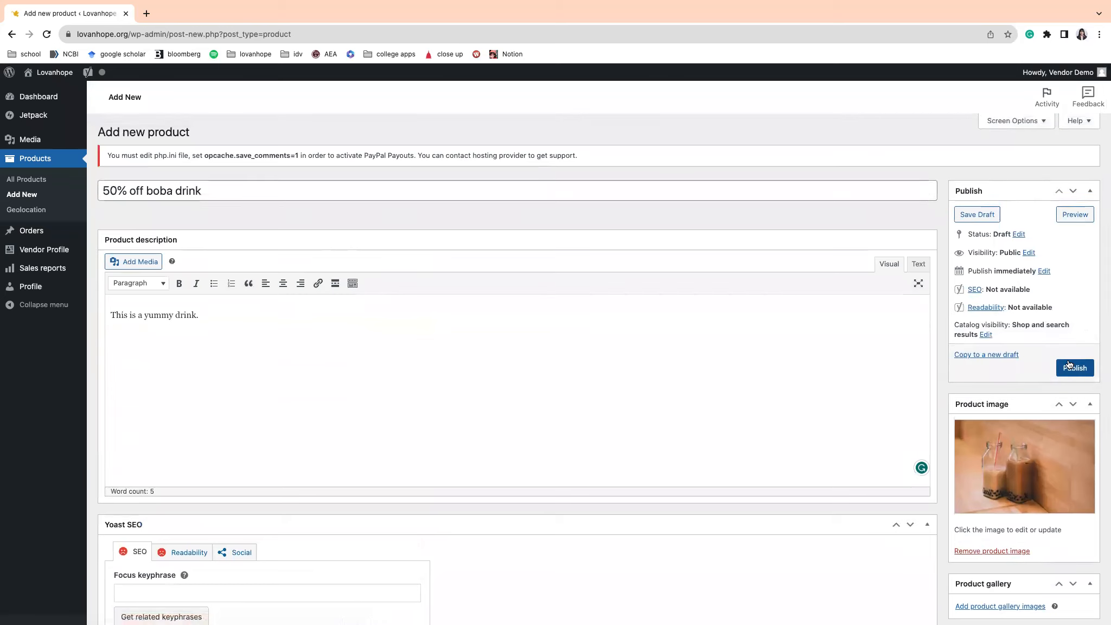
click(1069, 365)
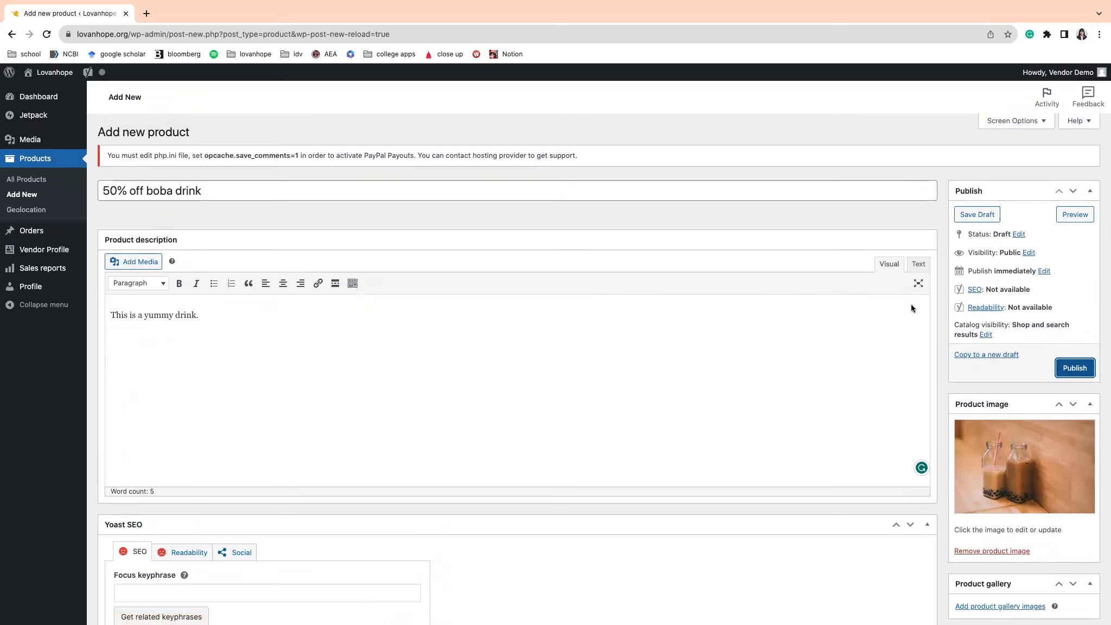
click(1066, 370)
Recheck the product form and save the 50% off boba drink deal as a draft
scroll(626, 433, down, 15)
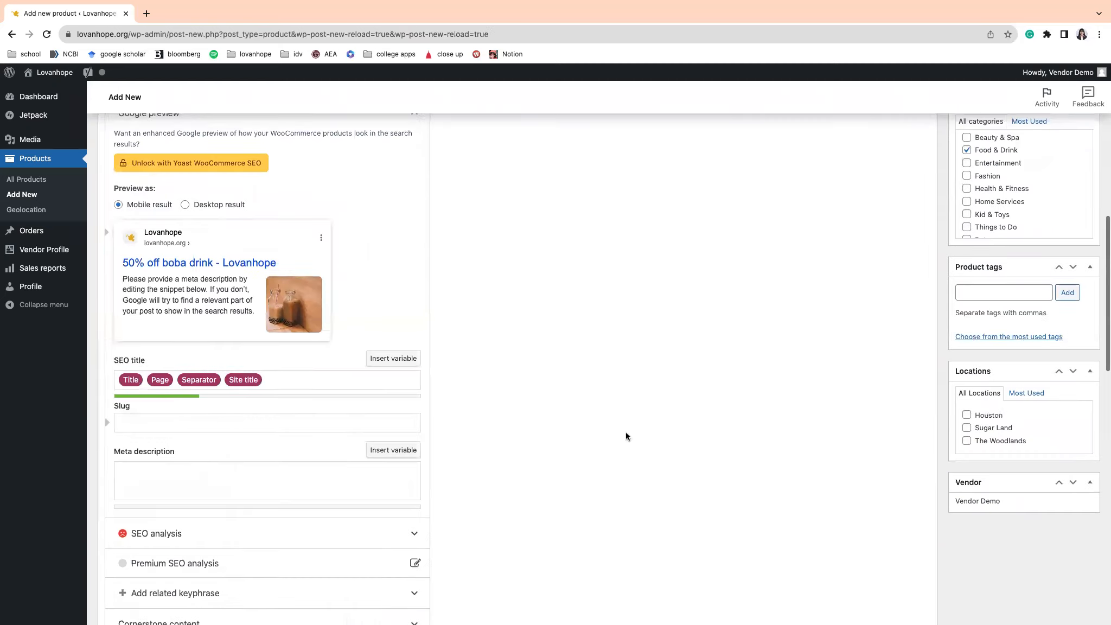
scroll(626, 432, up, 10)
scroll(626, 432, up, 9)
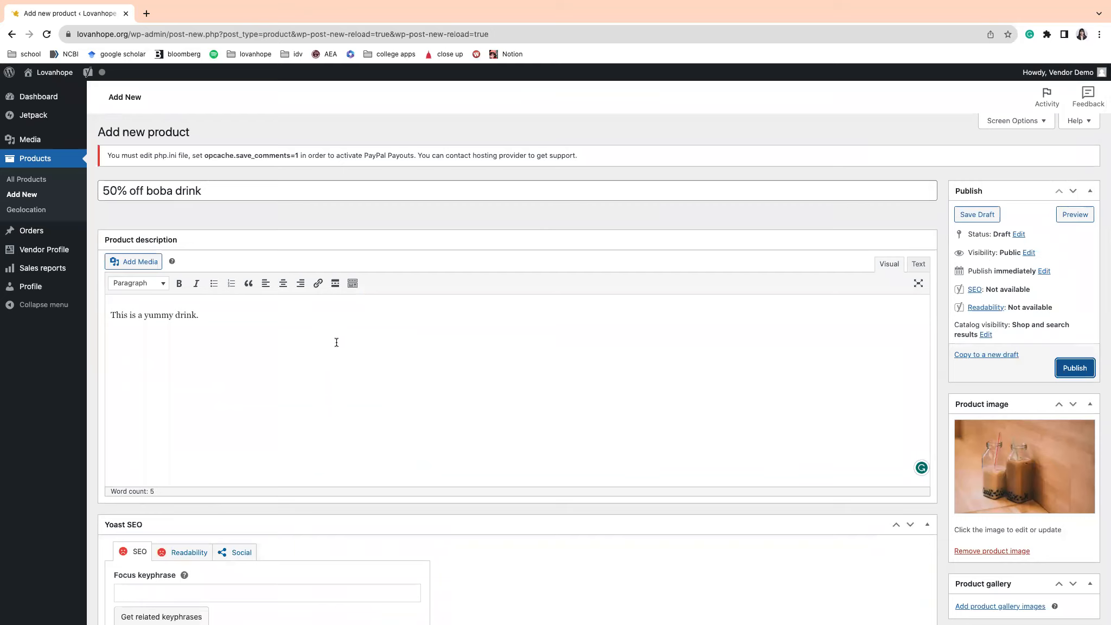
scroll(427, 364, down, 10)
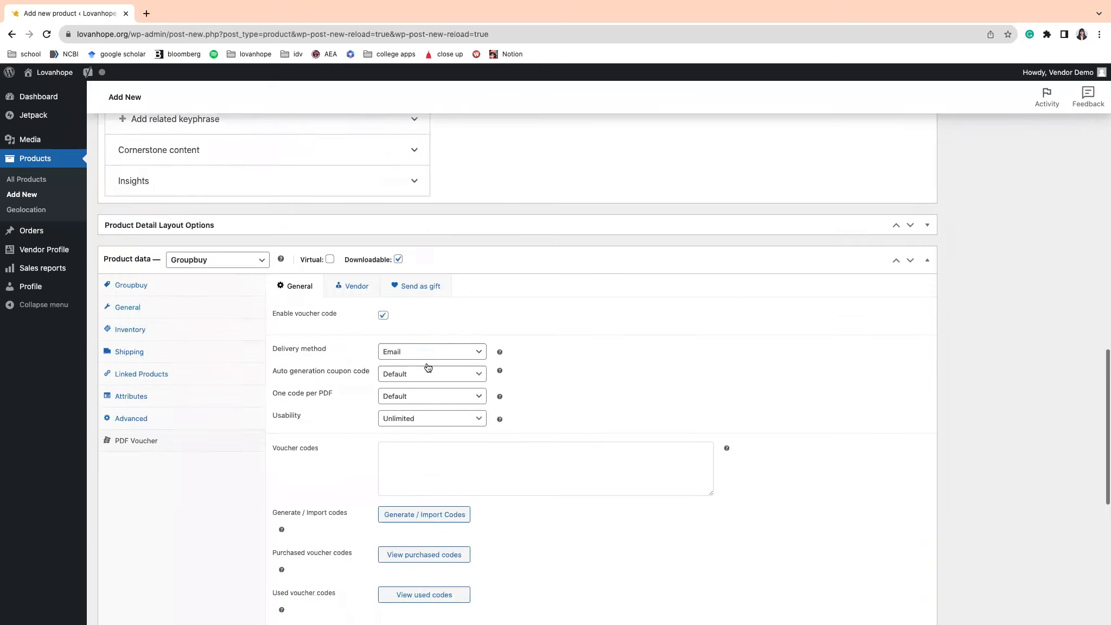
scroll(428, 367, down, 8)
scroll(428, 369, up, 10)
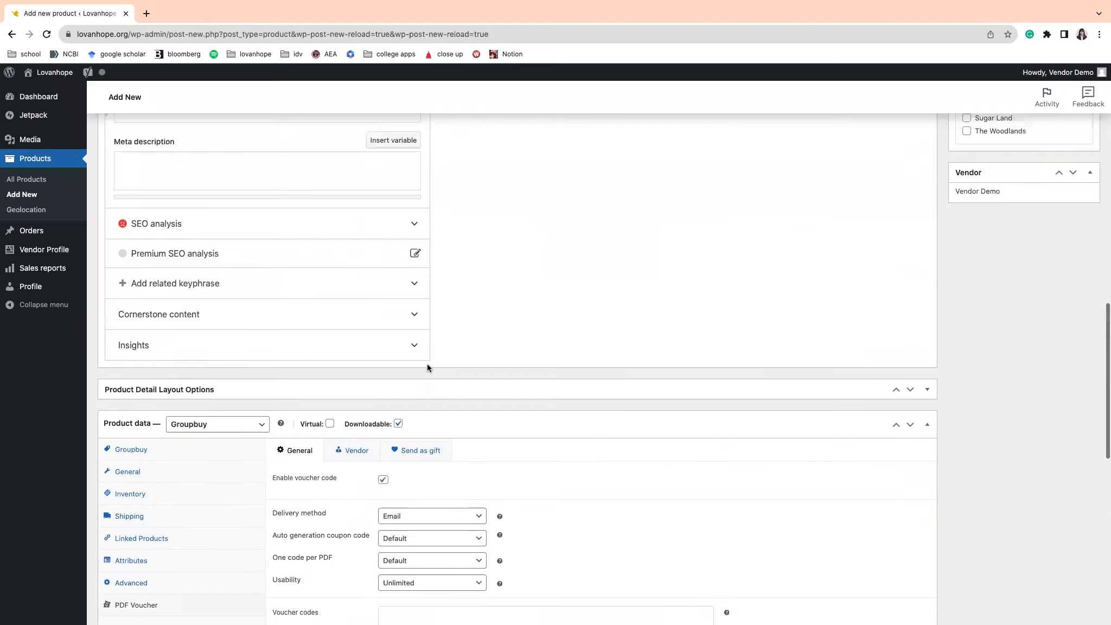
scroll(428, 369, down, 7)
scroll(427, 365, up, 15)
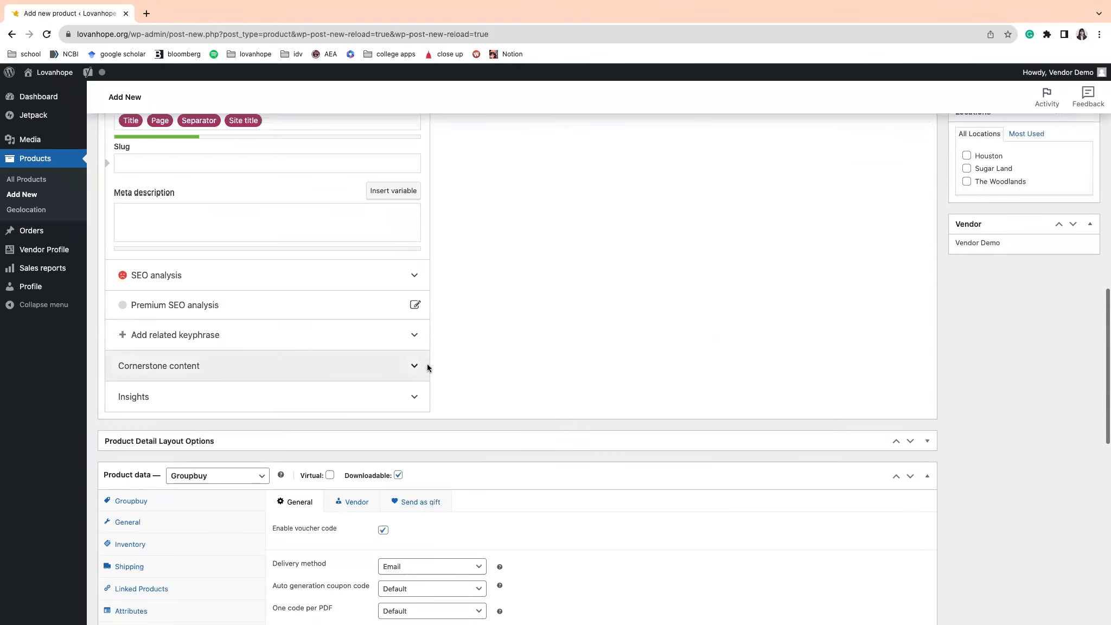
click(970, 216)
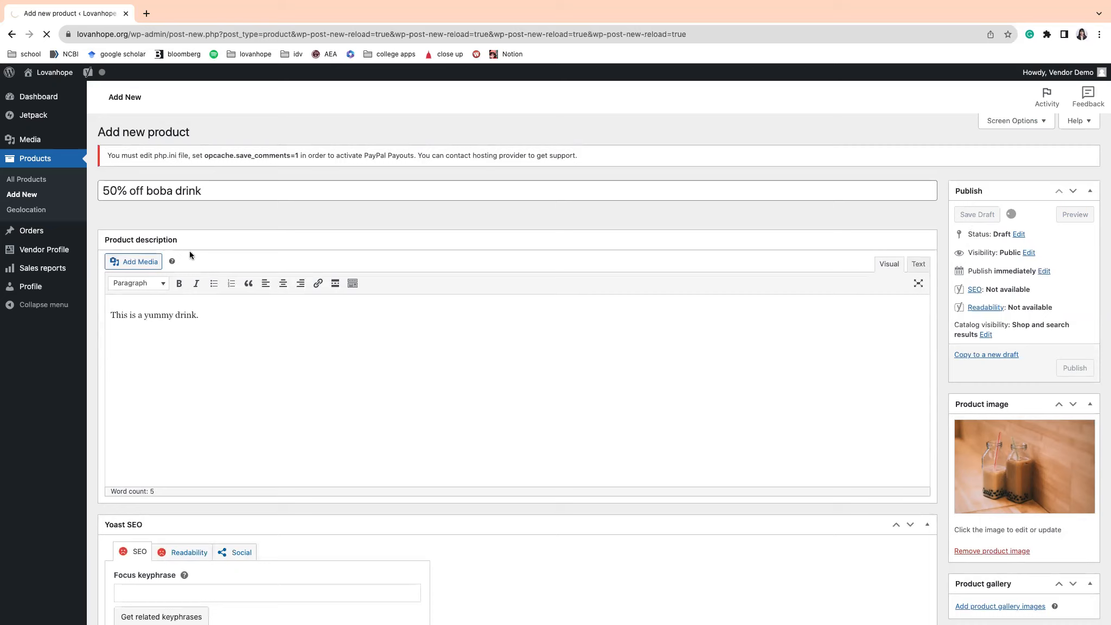
mouse_move(88, 75)
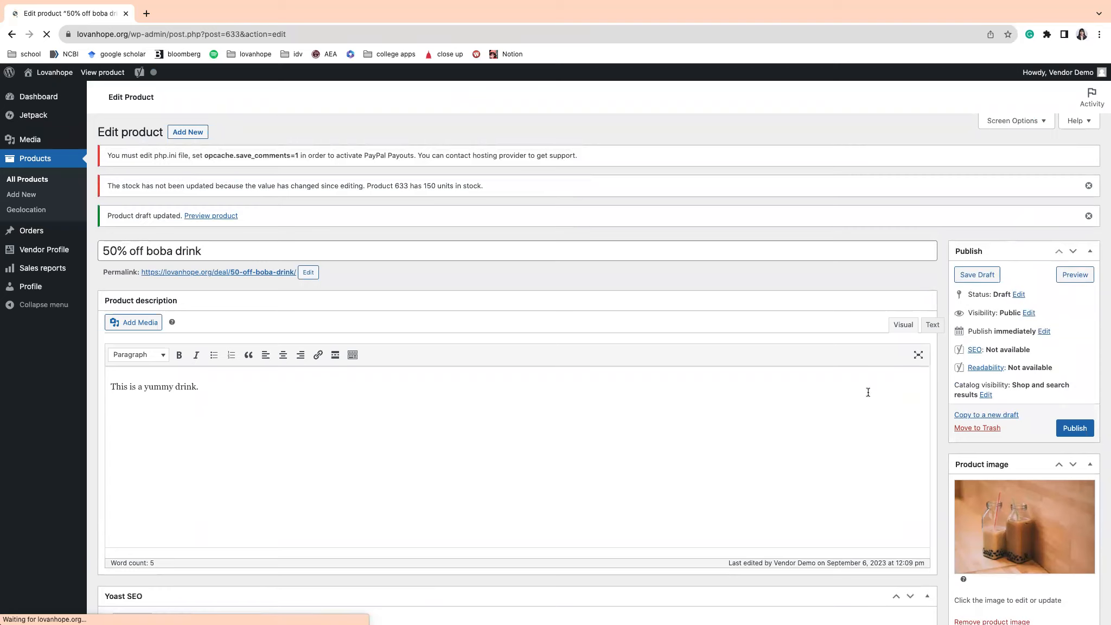
Check the saved Groupbuy purchase limits and prices, and try again to publish the product
scroll(623, 397, down, 20)
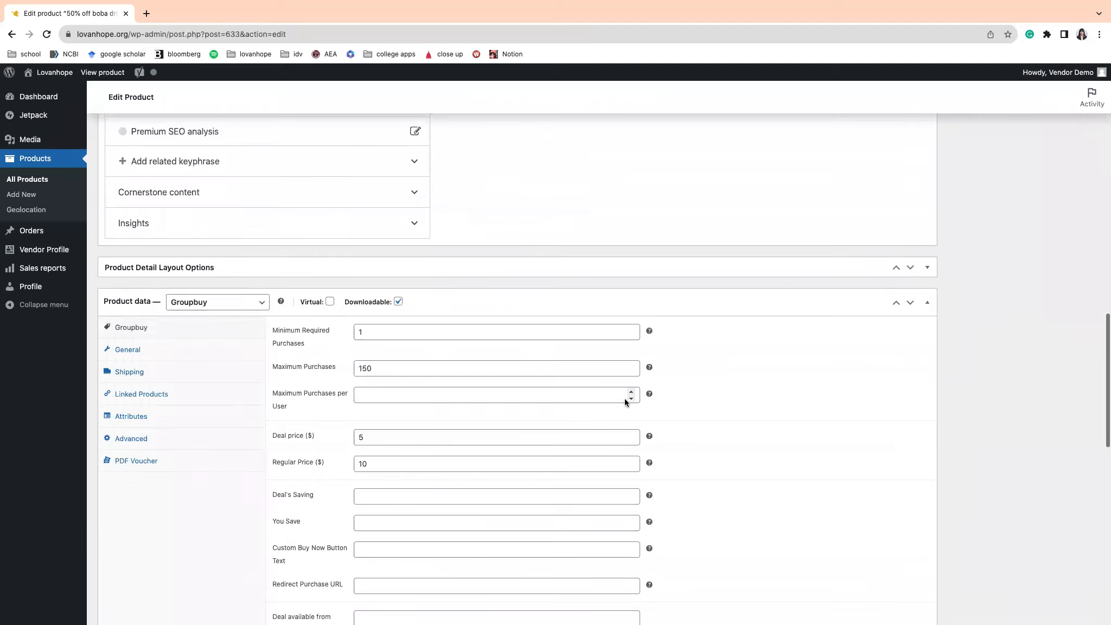
scroll(625, 398, up, 10)
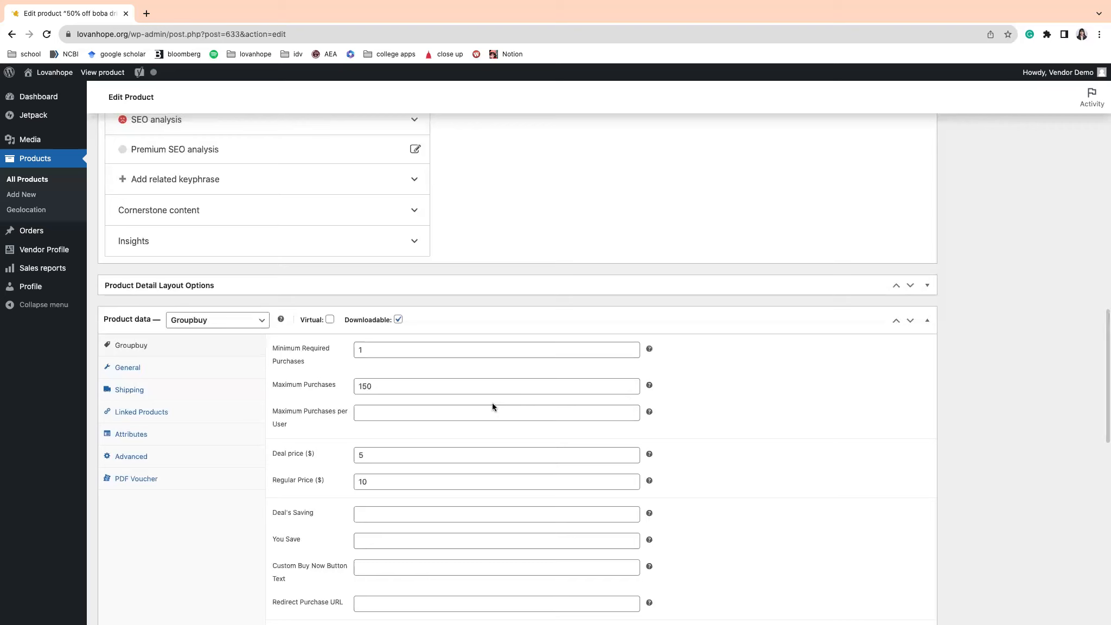
scroll(521, 388, up, 10)
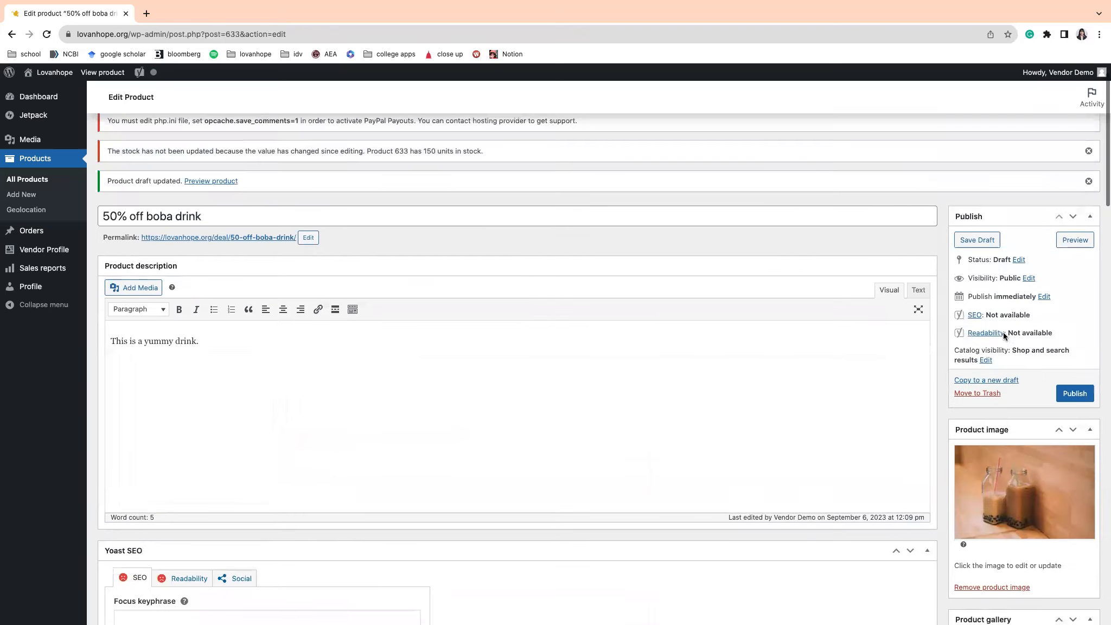
click(1075, 402)
scroll(1076, 402, up, 1)
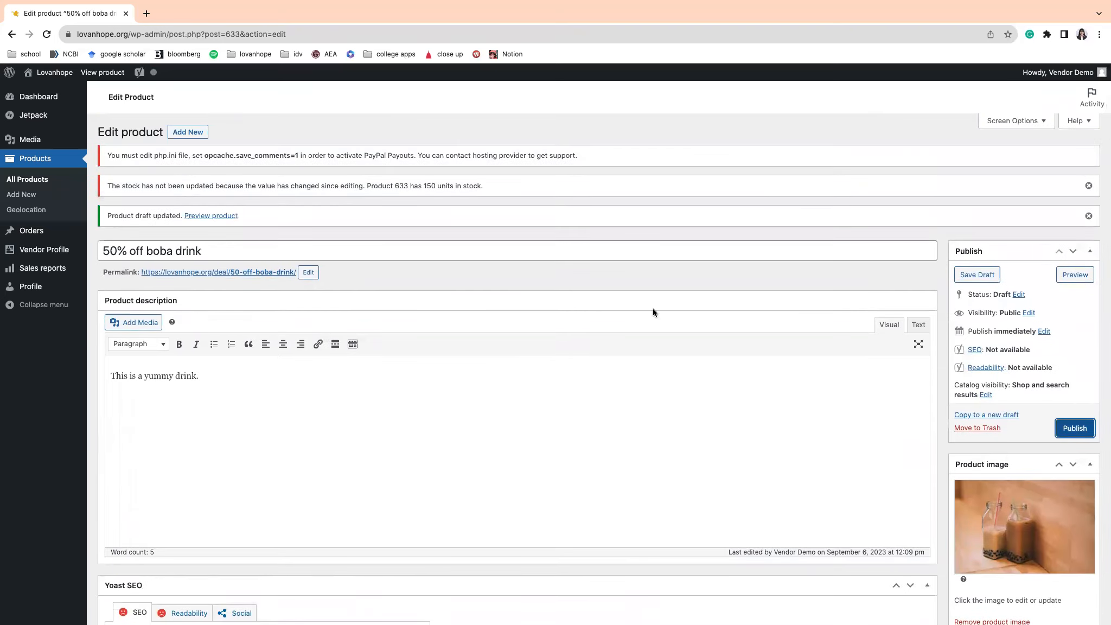
Open the boba drink deal's storefront page and review its photo, price, description, address and review sections
click(123, 72)
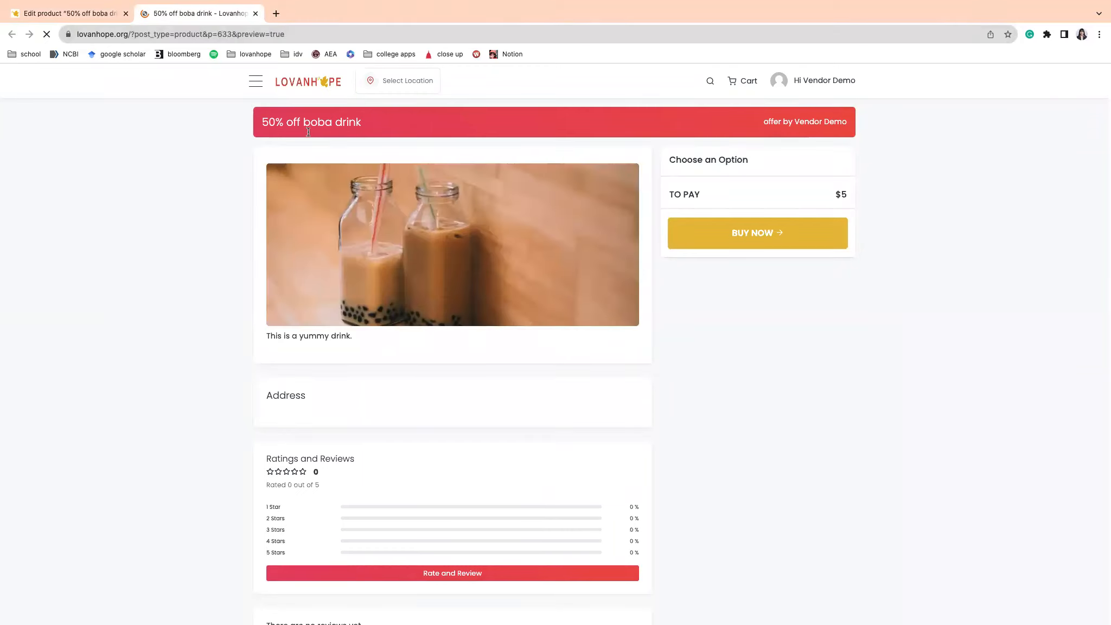
scroll(693, 394, down, 10)
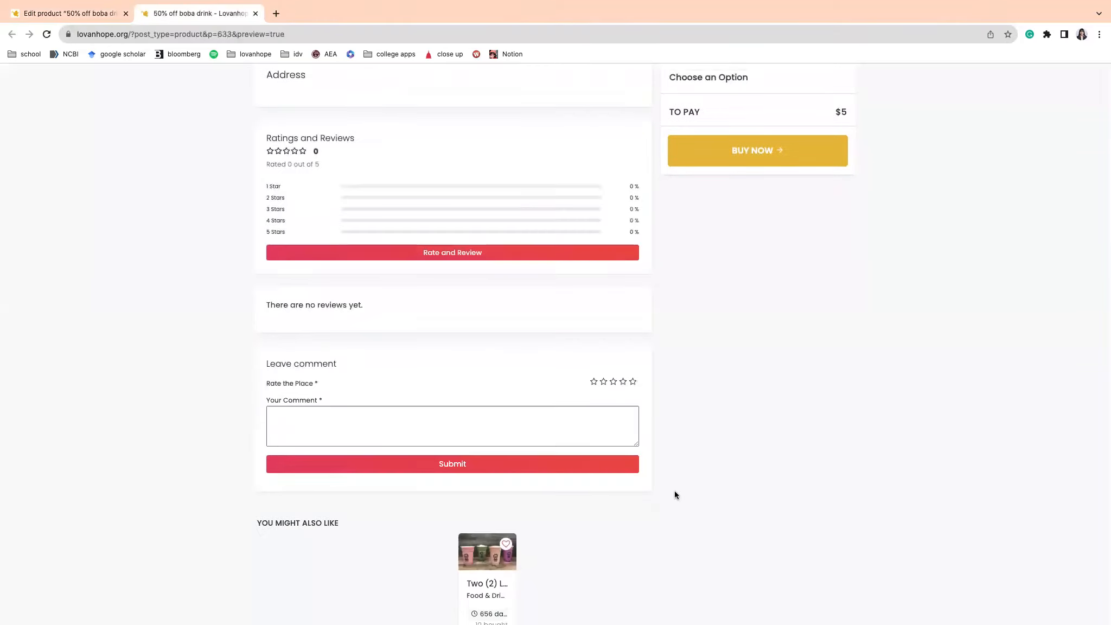
scroll(684, 358, up, 10)
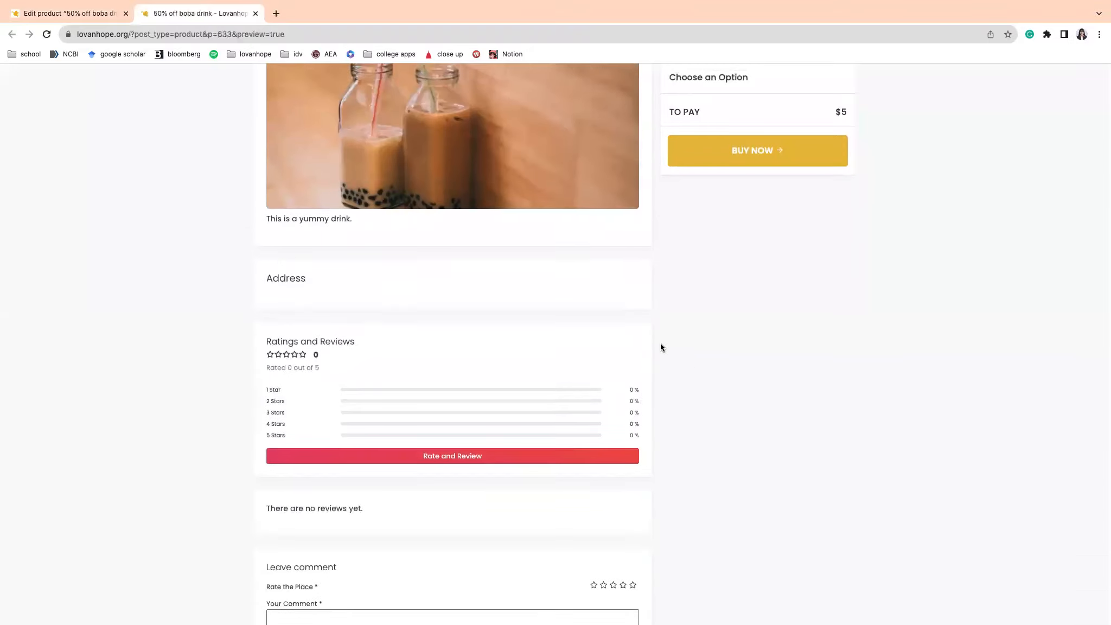
Open the Vendor's Dashboard from the storefront's account options
mouse_move(818, 87)
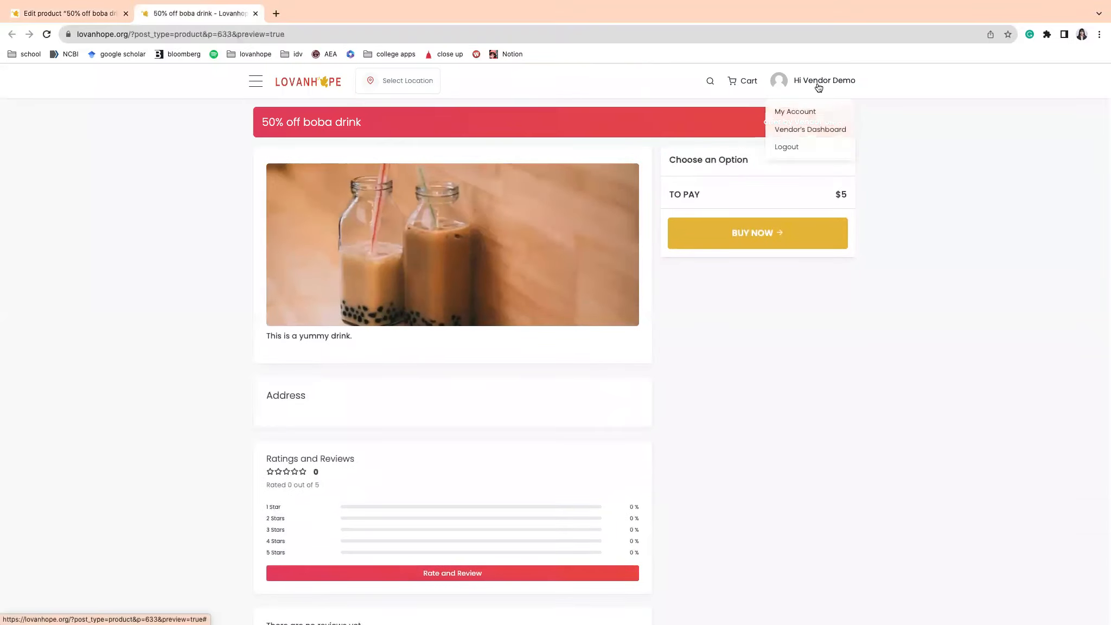
drag(821, 128, 823, 129)
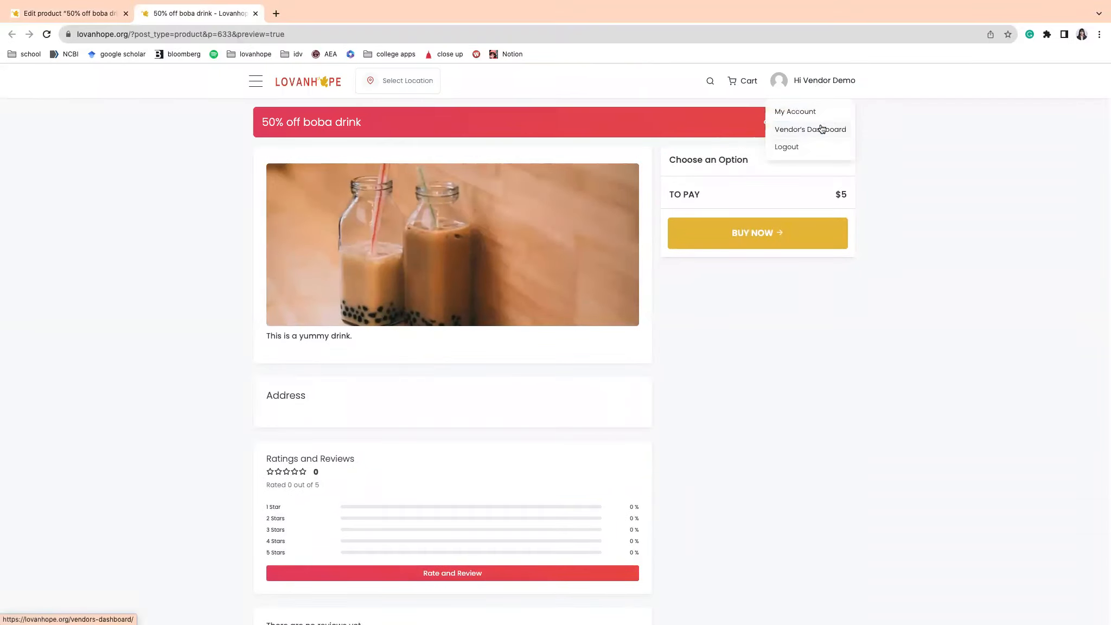
click(818, 129)
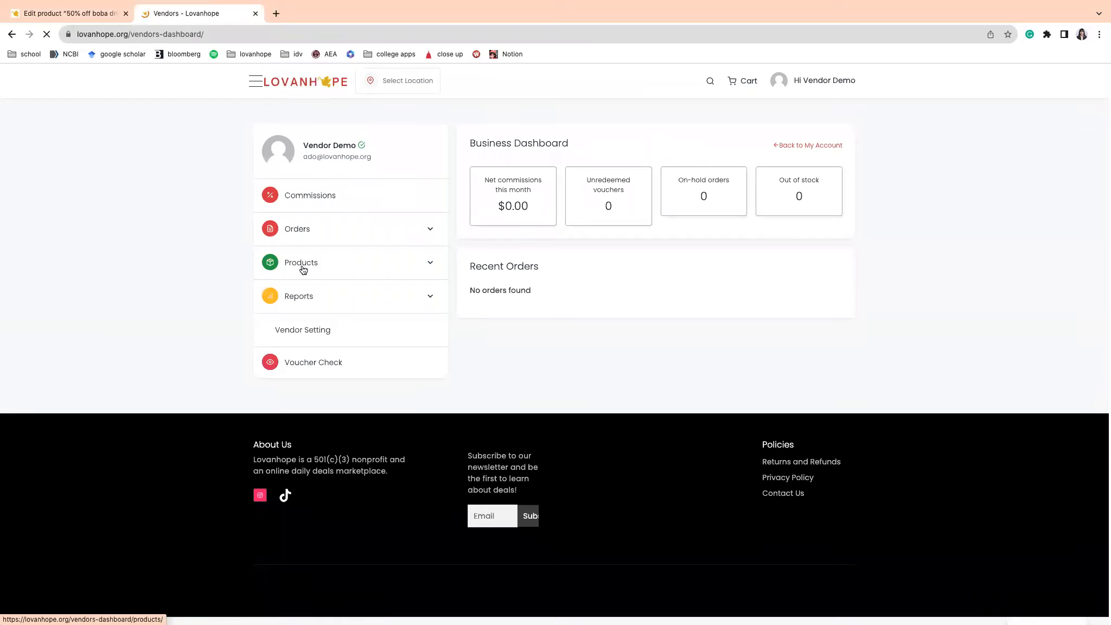
Open the vendor's product list and look across all columns of the products table
click(304, 269)
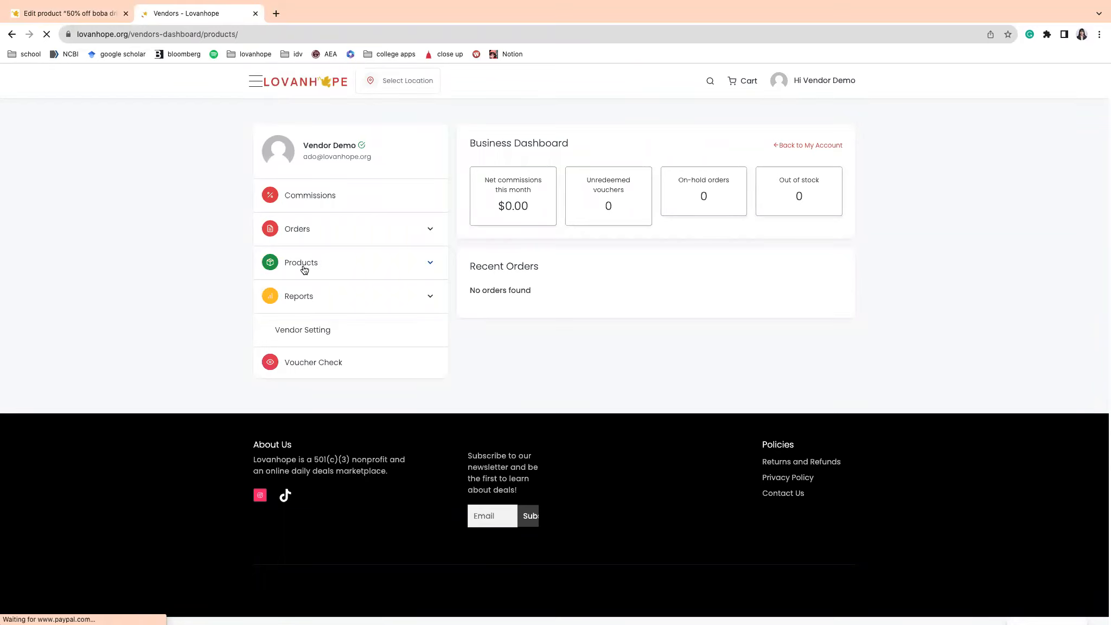
drag(529, 352, 745, 348)
drag(534, 353, 475, 242)
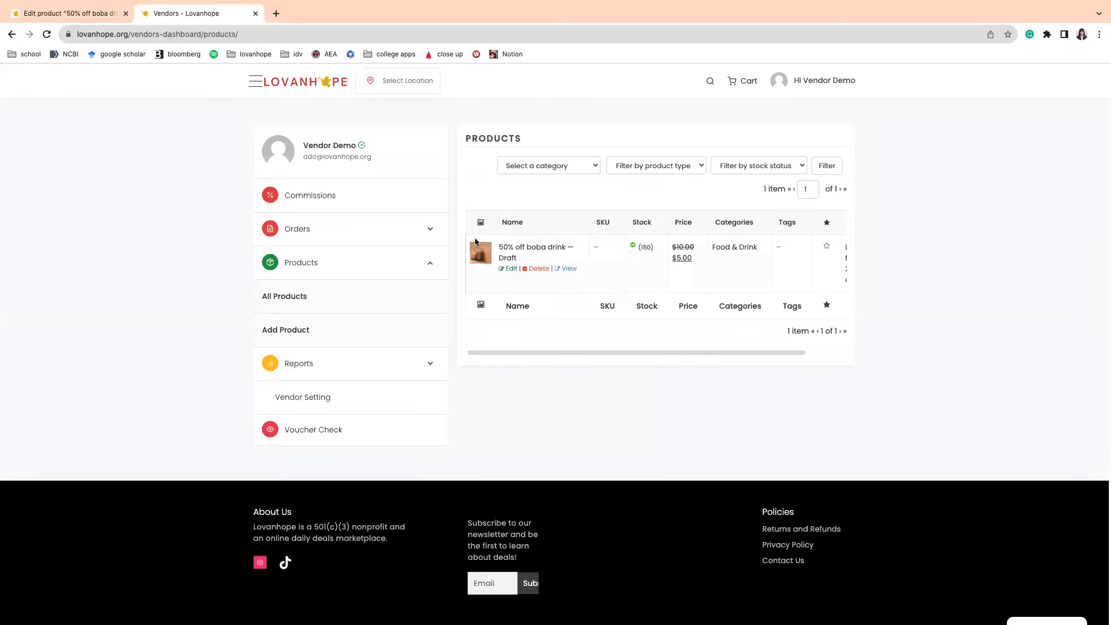
Open the 50% off boba drink draft for editing and review its description, excerpt and Groupbuy price settings
click(514, 268)
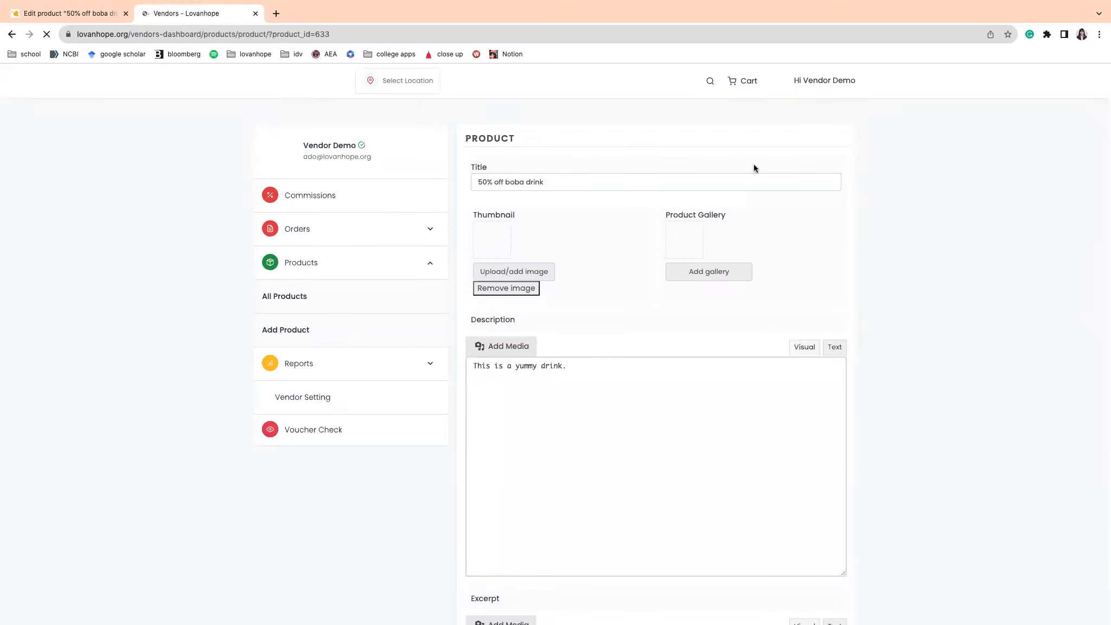
scroll(724, 234, down, 12)
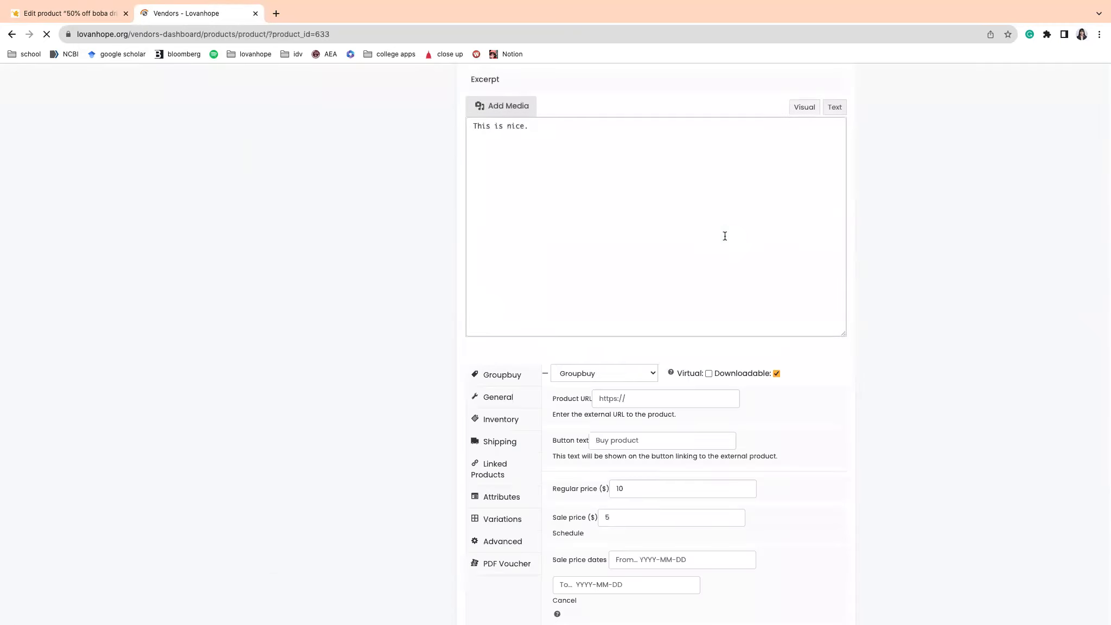
scroll(643, 269, down, 3)
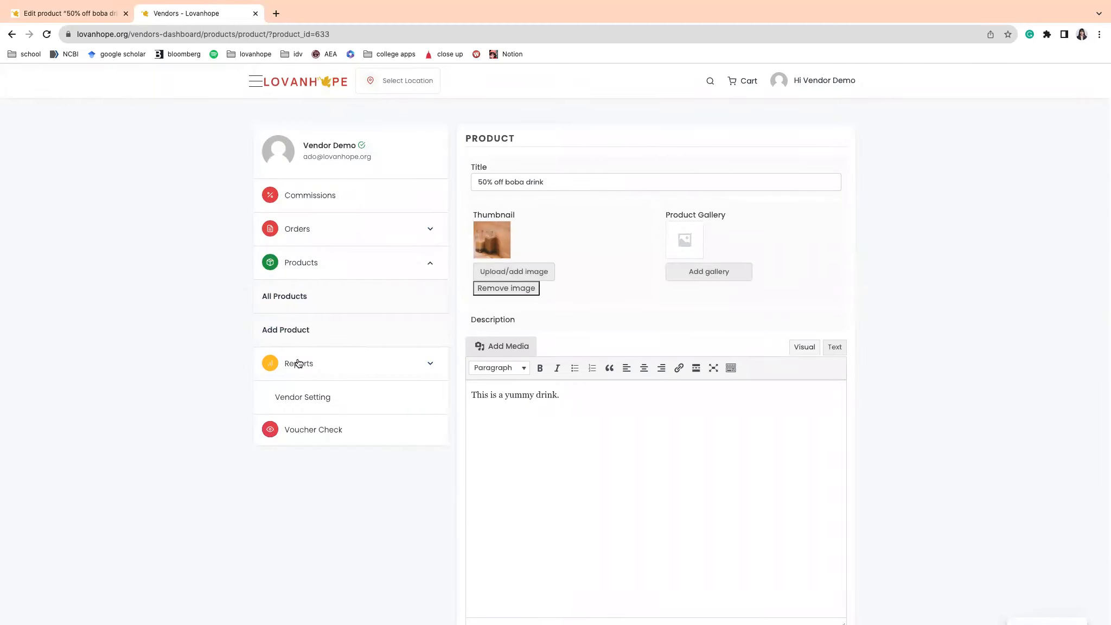
Open the vendor's Commissions page
click(307, 196)
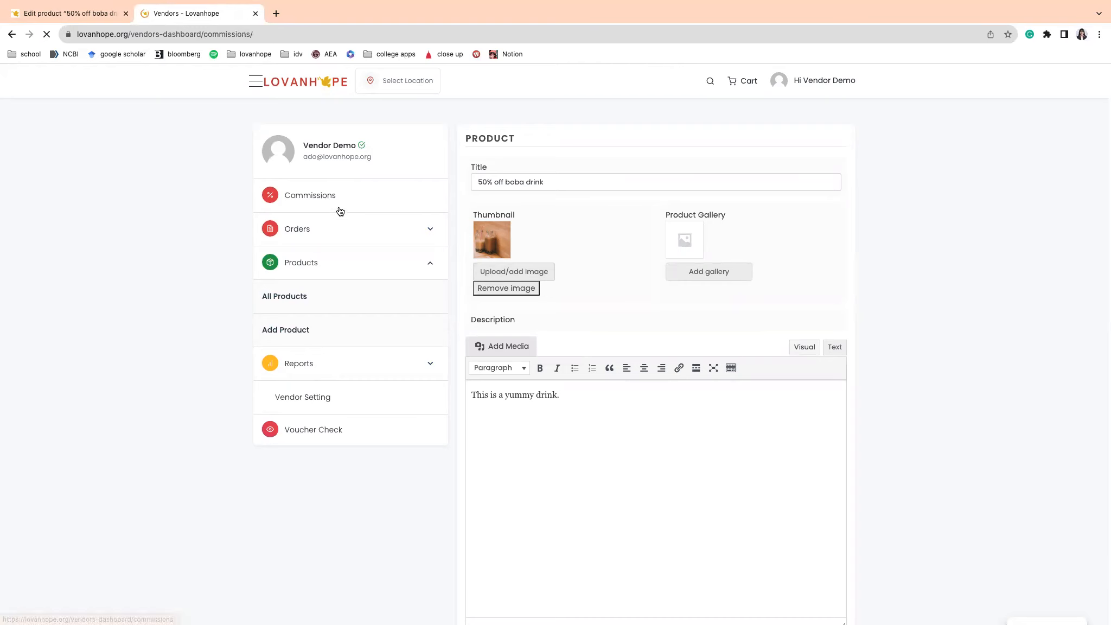